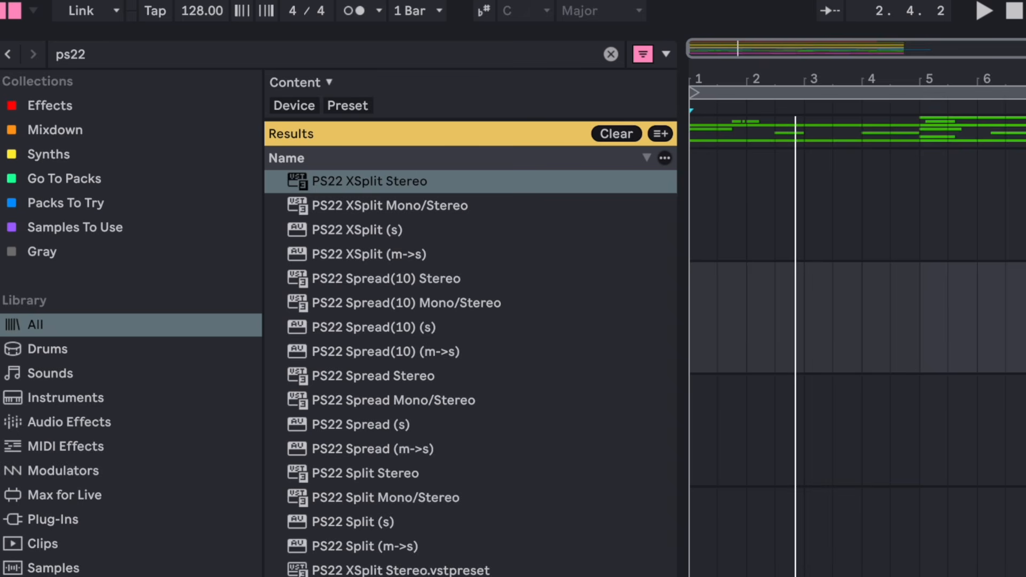
Search the browser for "glitch", look through the results and audition the CH MO Glitch 01 drum pad.
{"action": "left_click", "coordinate": [127, 54]}
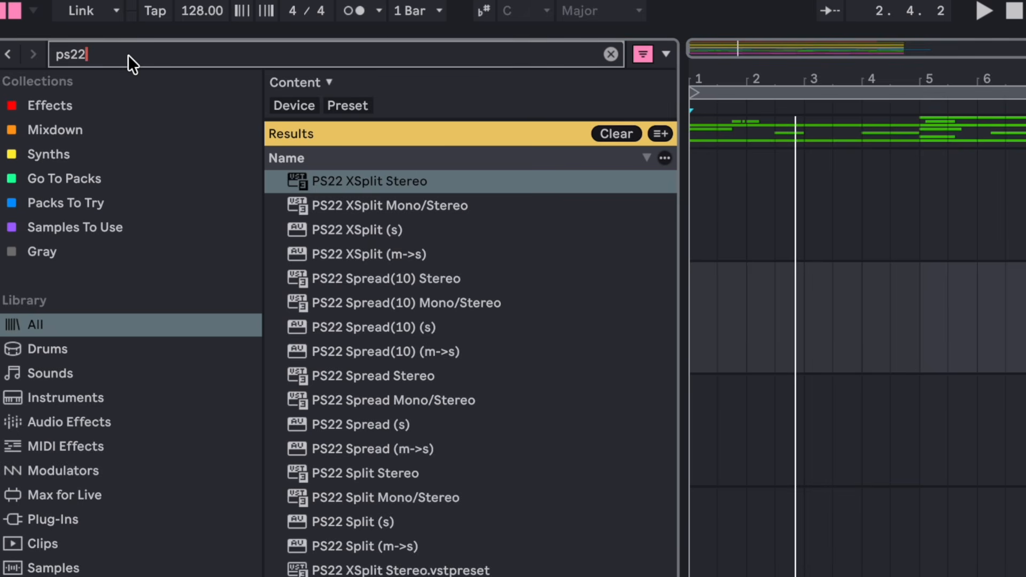
{"action": "key", "text": "BackSpace"}
{"action": "key", "text": "BackSpace"}
{"action": "key", "text": "BackSpace"}
{"action": "key", "text": "BackSpace"}
{"action": "type", "text": "glitch"}
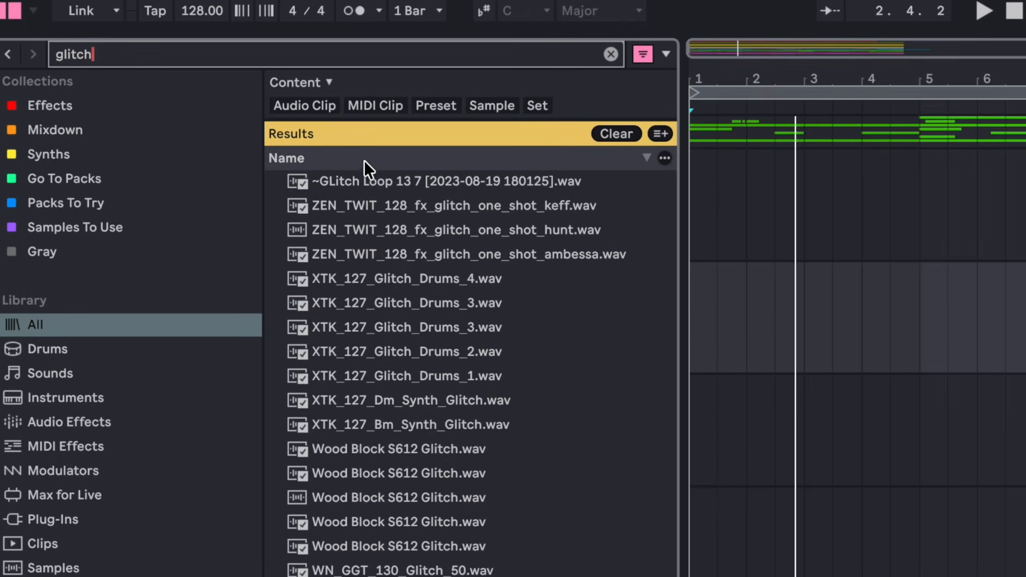
{"action": "scroll", "coordinate": [370, 278], "scroll_direction": "down", "scroll_amount": 3}
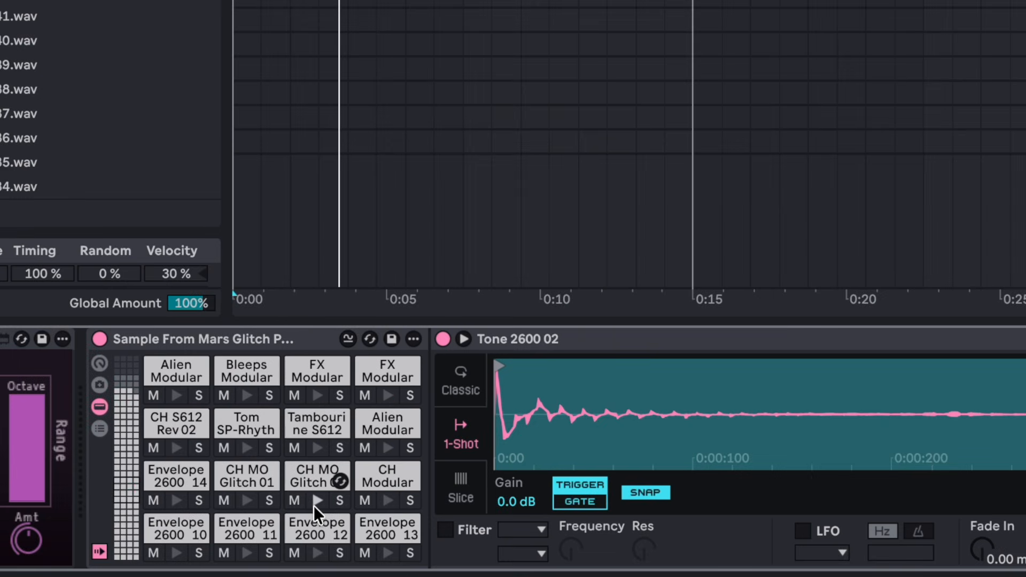
{"action": "left_click", "coordinate": [242, 502]}
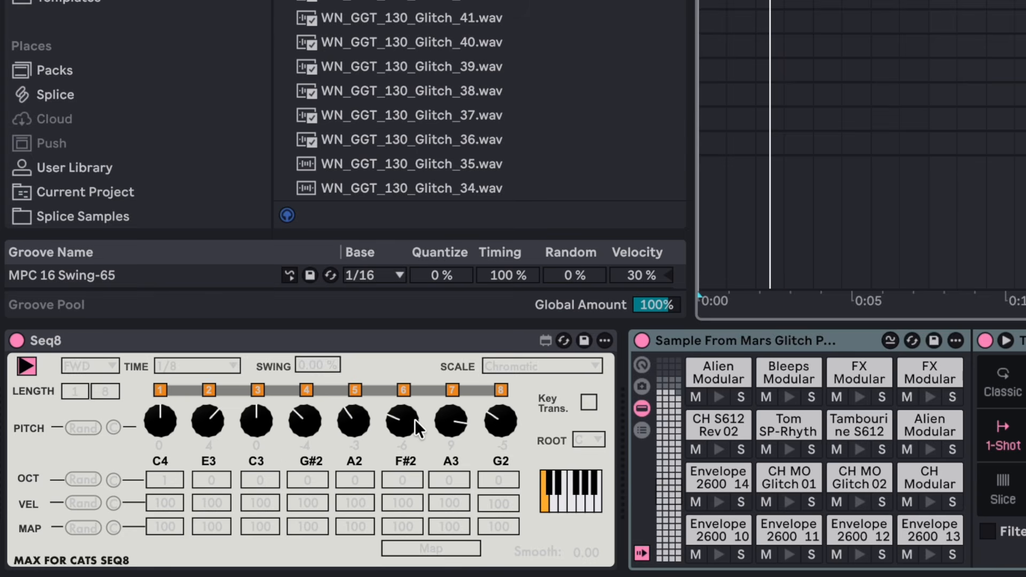
Raise the pitch of step 6 in Seq8 to 12 and adjust the pitches of steps 5 and 2.
{"action": "left_click_drag", "start_coordinate": [415, 420], "coordinate": [415, 411]}
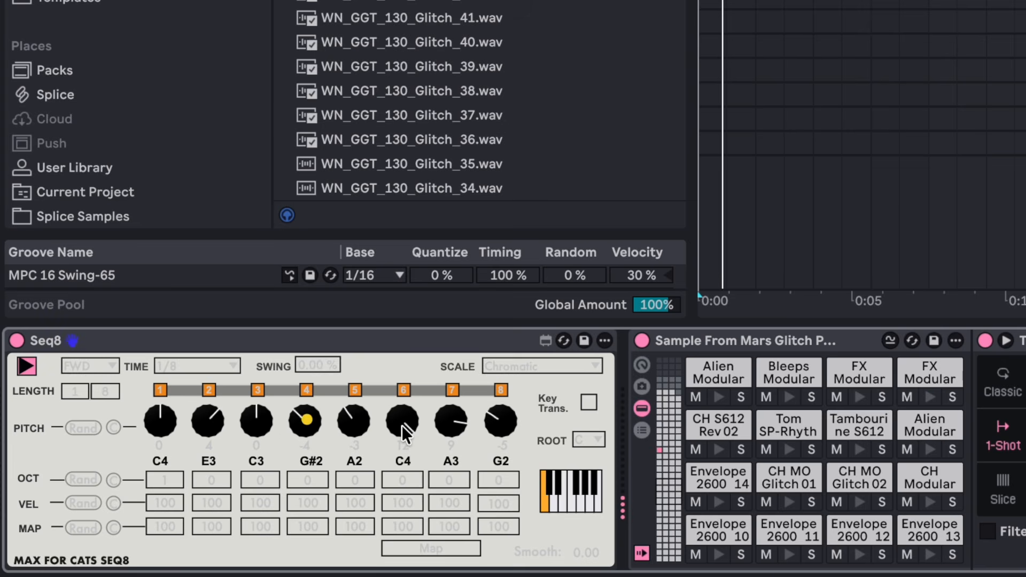
{"action": "left_click_drag", "start_coordinate": [353, 423], "coordinate": [304, 385]}
{"action": "left_click_drag", "start_coordinate": [223, 425], "coordinate": [222, 411]}
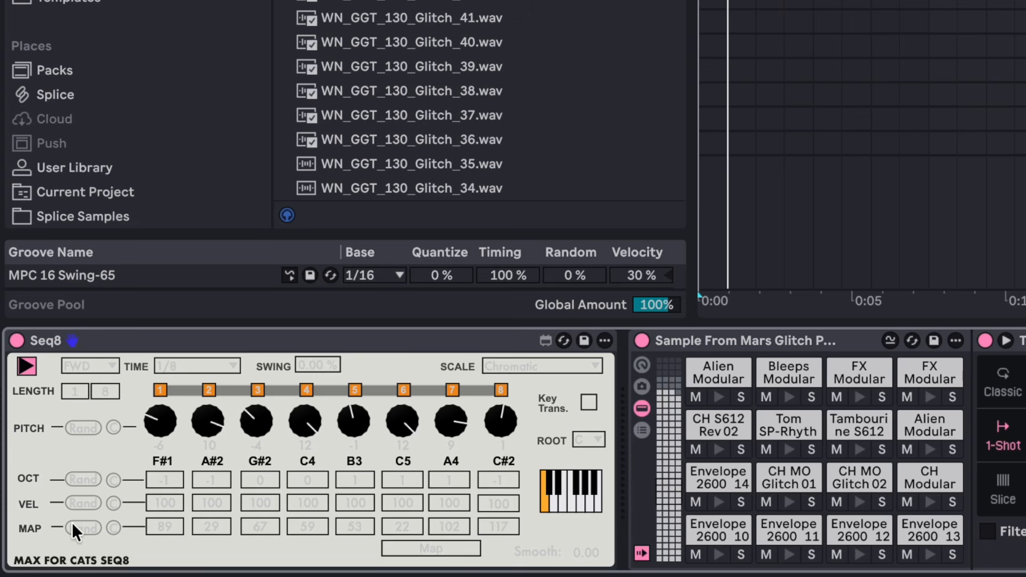
Randomize the octaves, pitches and velocities of the Seq8 sequence.
{"action": "left_click", "coordinate": [75, 478]}
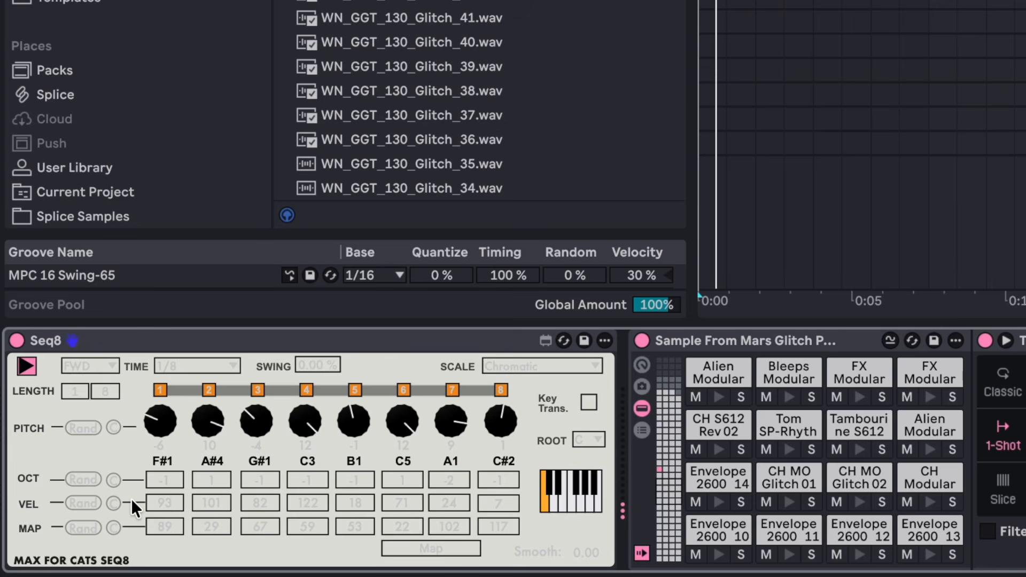
{"action": "left_click", "coordinate": [78, 479]}
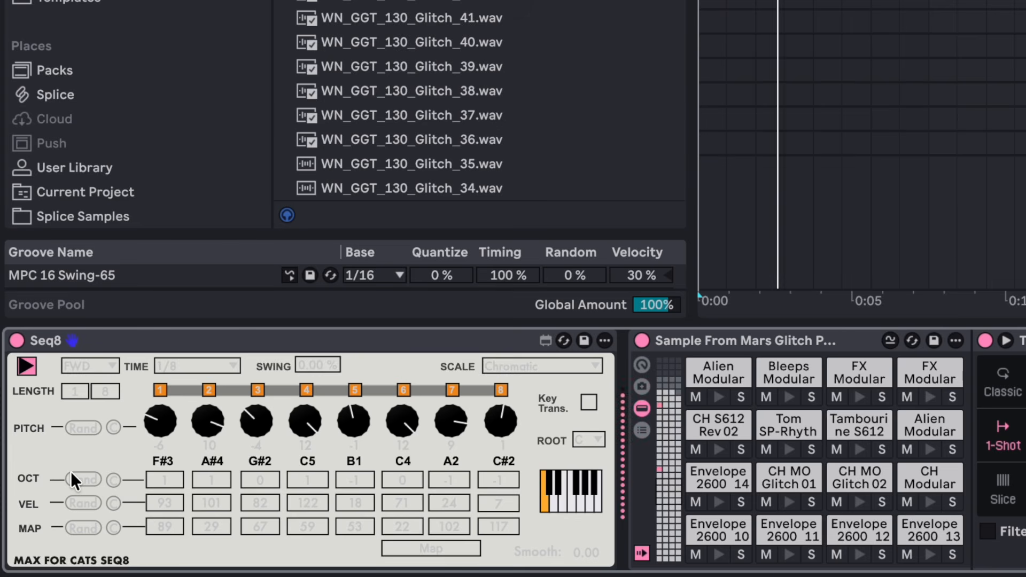
{"action": "left_click", "coordinate": [87, 425]}
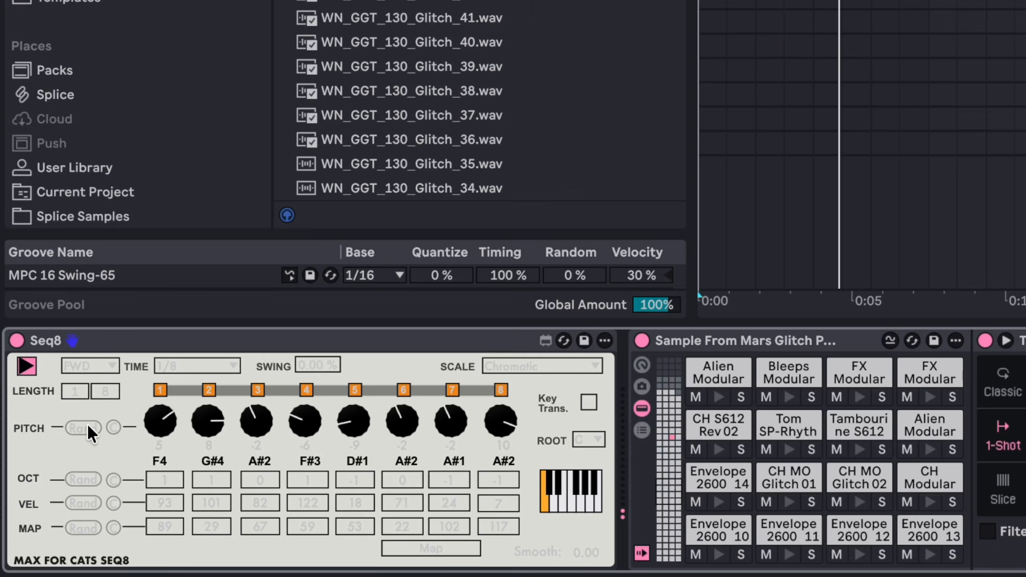
{"action": "left_click", "coordinate": [87, 424]}
{"action": "left_click", "coordinate": [78, 498]}
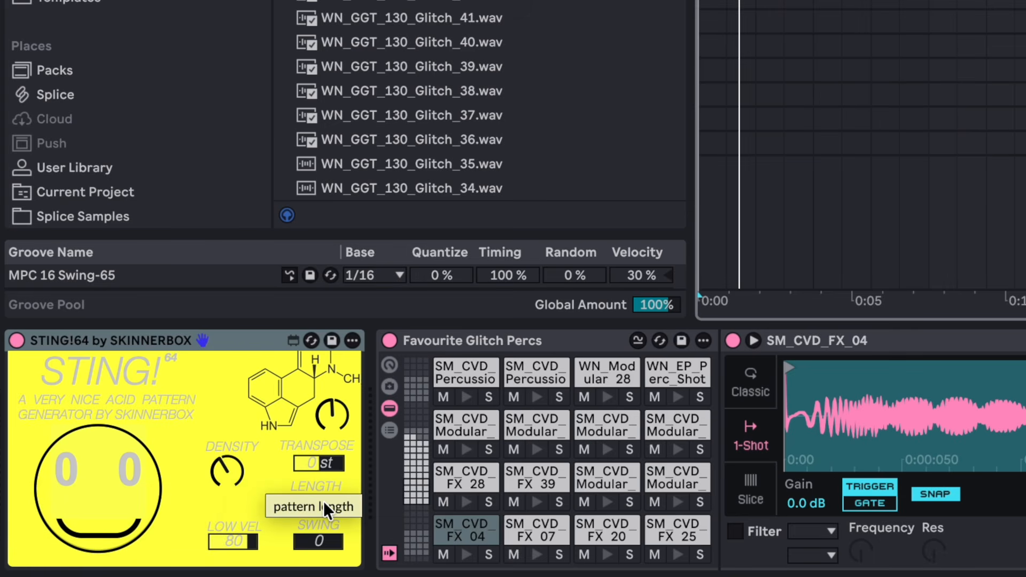
Generate a new acid pattern in STING!64 and raise its density.
{"action": "left_click", "coordinate": [110, 471]}
{"action": "left_click_drag", "start_coordinate": [223, 475], "coordinate": [223, 436]}
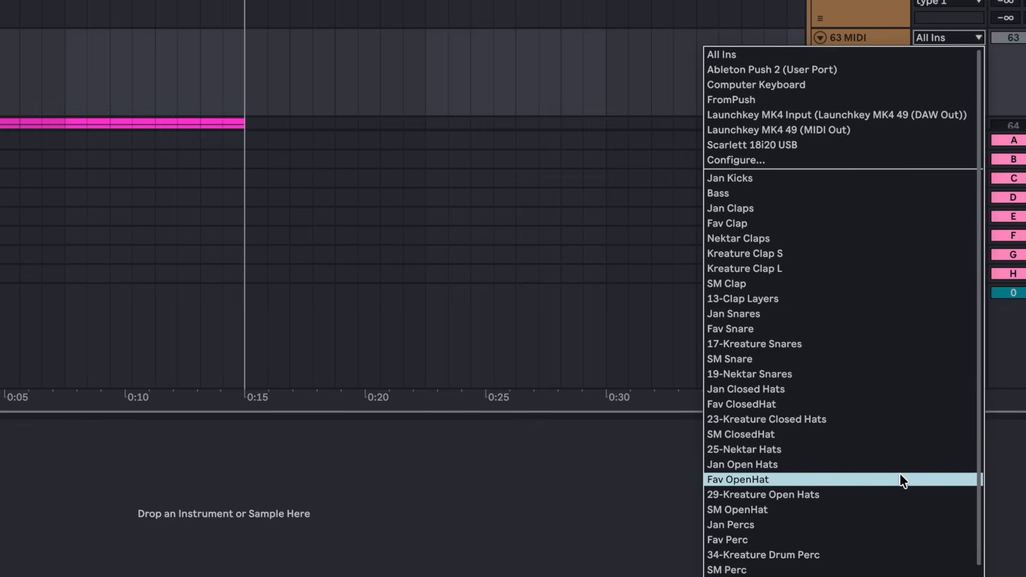
Set the 63 MIDI track's input to Seq8 and record about two and a half bars from the start.
{"action": "scroll", "coordinate": [889, 489], "scroll_direction": "down", "scroll_amount": 3}
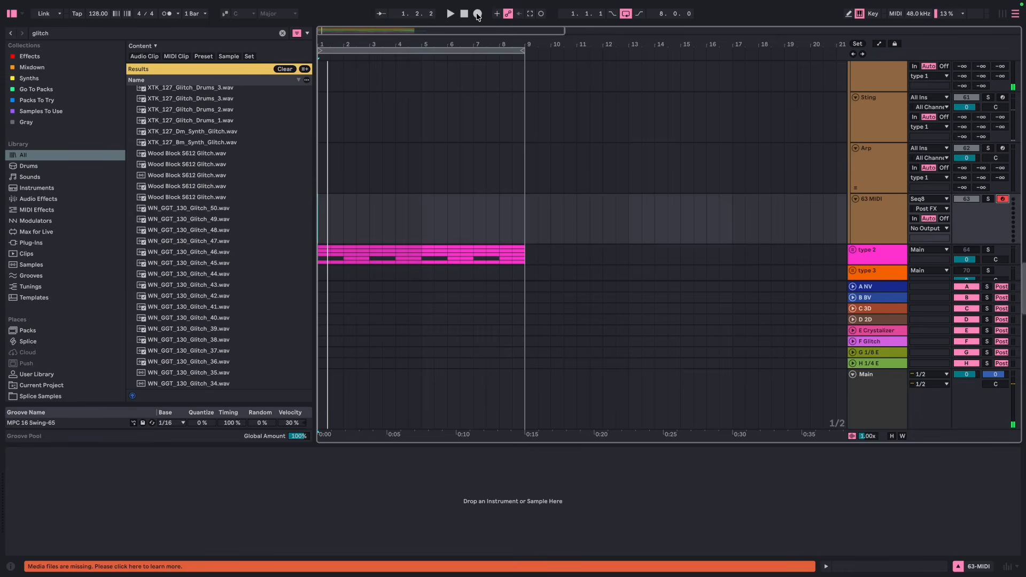
{"action": "left_click", "coordinate": [477, 13]}
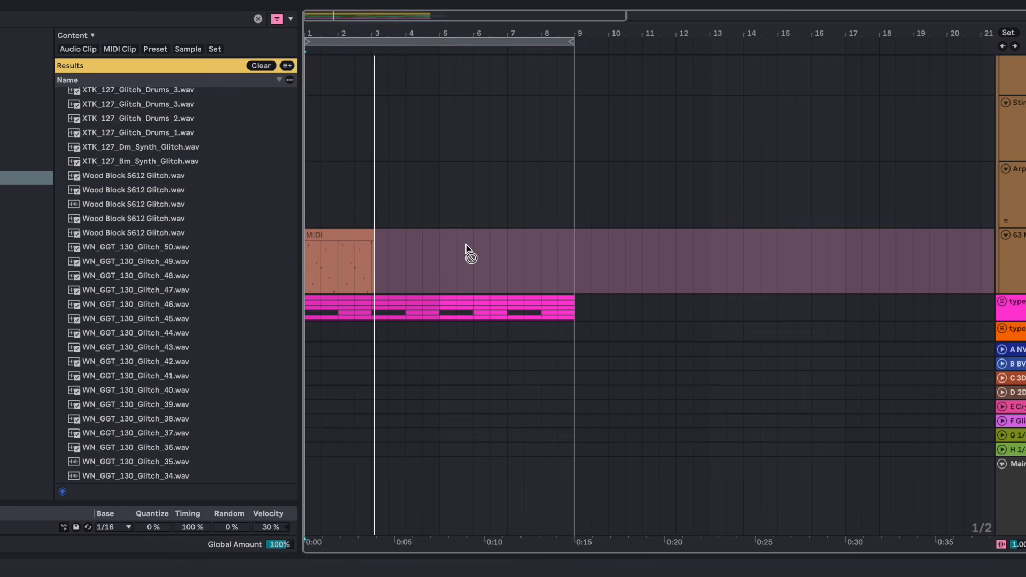
{"action": "key", "text": "space"}
Move the recorded MIDI clip onto the Seq8 track and play it back with the Seq8 device turned off.
{"action": "scroll", "coordinate": [348, 261], "scroll_direction": "up", "scroll_amount": 2}
{"action": "left_click_drag", "start_coordinate": [350, 300], "coordinate": [355, 133]}
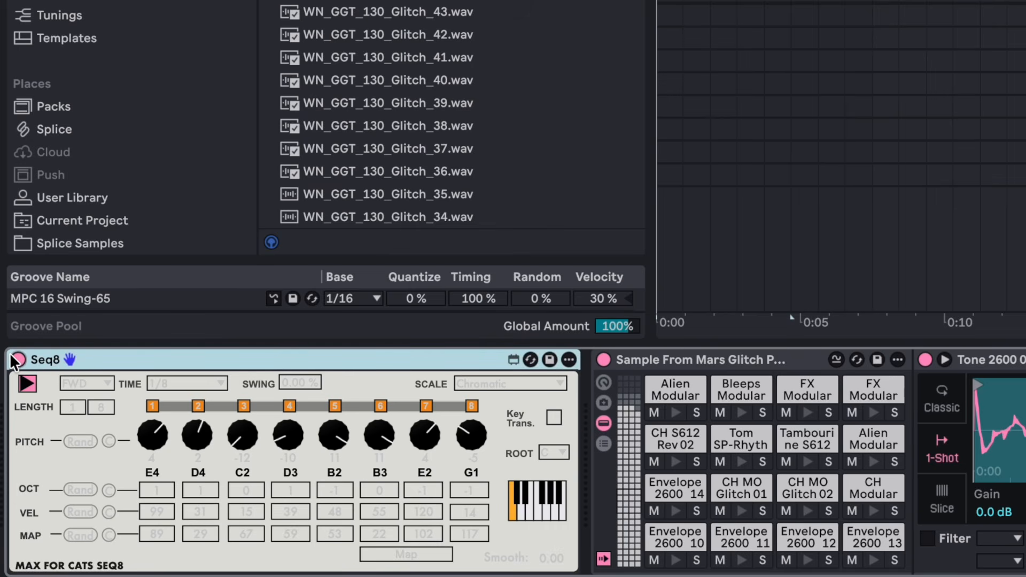
{"action": "key", "text": "space"}
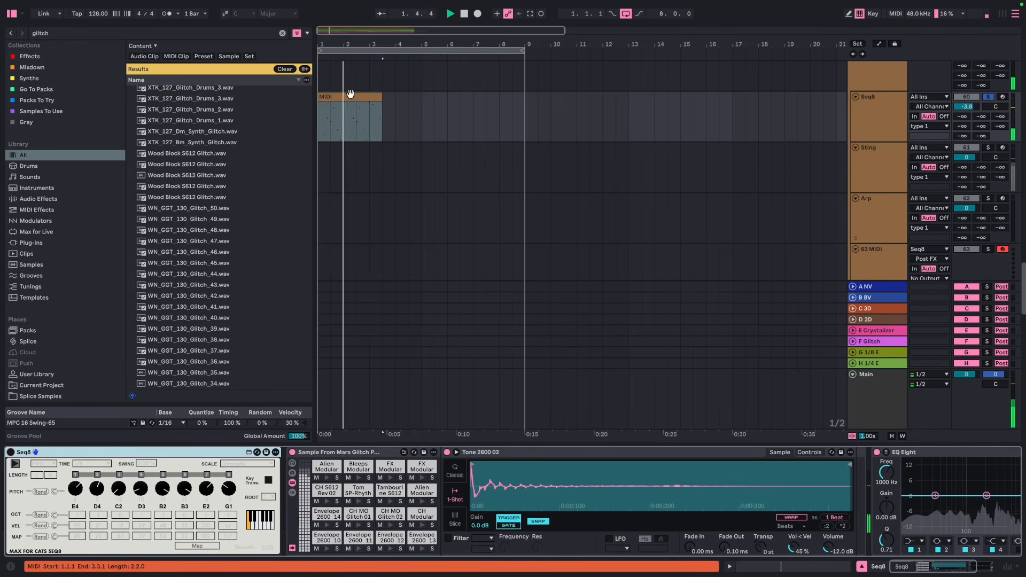
{"action": "key", "text": "space"}
Examine the notes of the recorded MIDI clip in an enlarged note editor, and close the editor.
{"action": "double_click", "coordinate": [351, 97]}
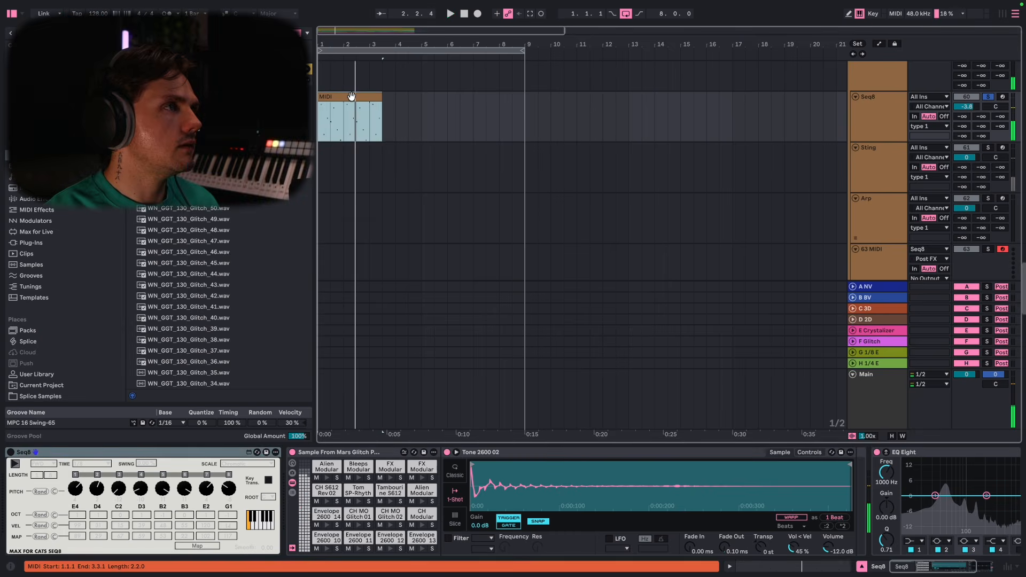
{"action": "left_click_drag", "start_coordinate": [367, 425], "coordinate": [382, 304]}
{"action": "scroll", "coordinate": [385, 372], "scroll_direction": "down", "scroll_amount": 1}
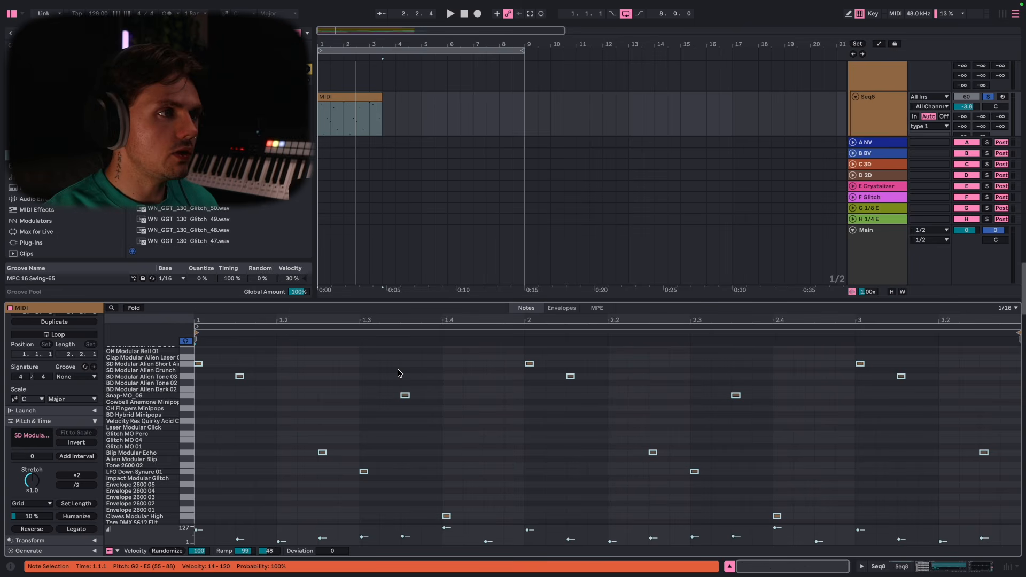
{"action": "left_click_drag", "start_coordinate": [439, 302], "coordinate": [445, 513]}
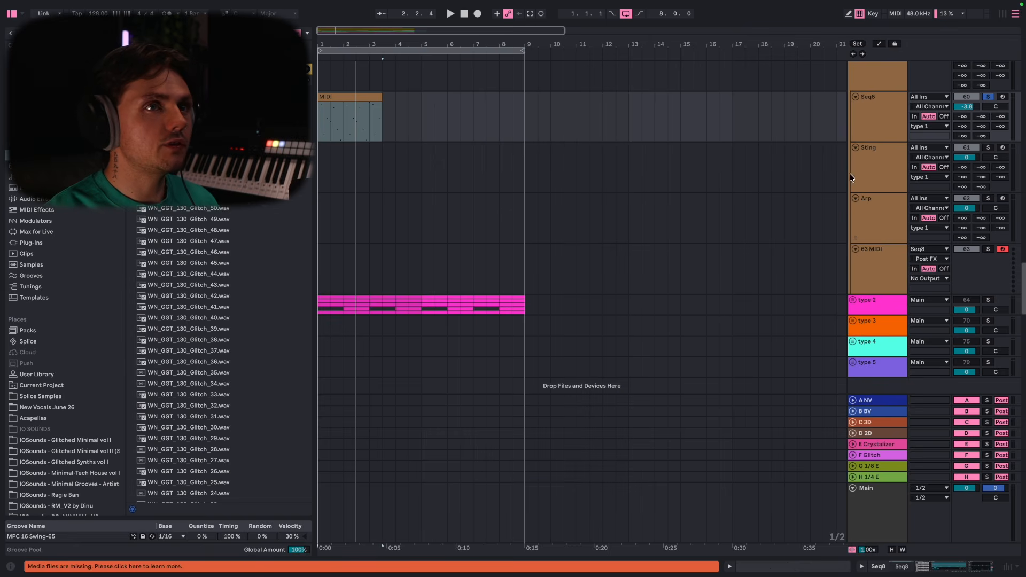
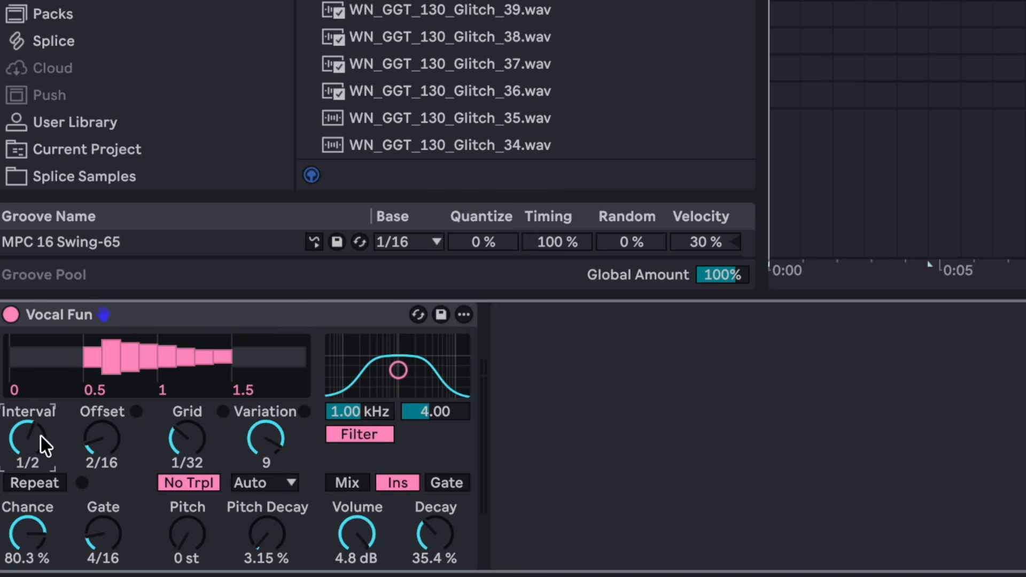
Try a 9/16 gate in the Vocal Fun device during playback, return it to 4/16 and adjust the pitch decay.
{"action": "mouse_move", "coordinate": [105, 425]}
{"action": "left_mouse_down"}
{"action": "mouse_move", "coordinate": [105, 404]}
{"action": "mouse_move", "coordinate": [104, 425]}
{"action": "left_mouse_up"}
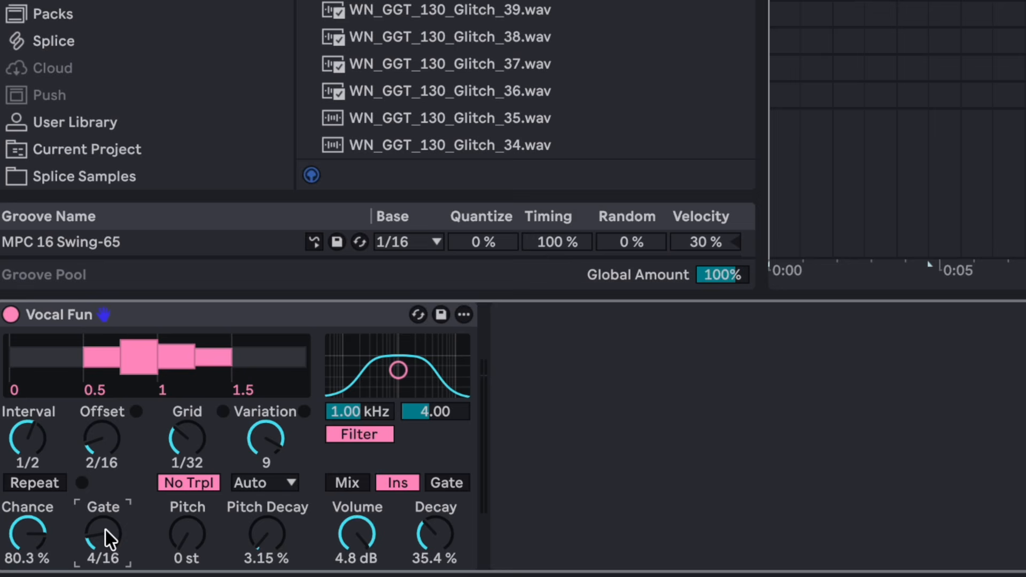
{"action": "left_click_drag", "start_coordinate": [105, 530], "coordinate": [105, 505]}
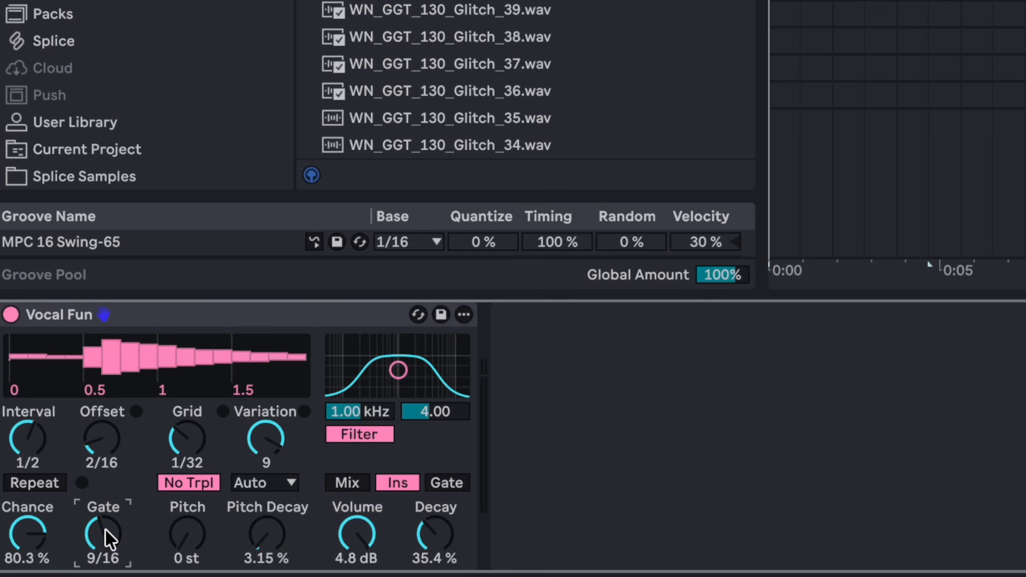
{"action": "key", "text": "space"}
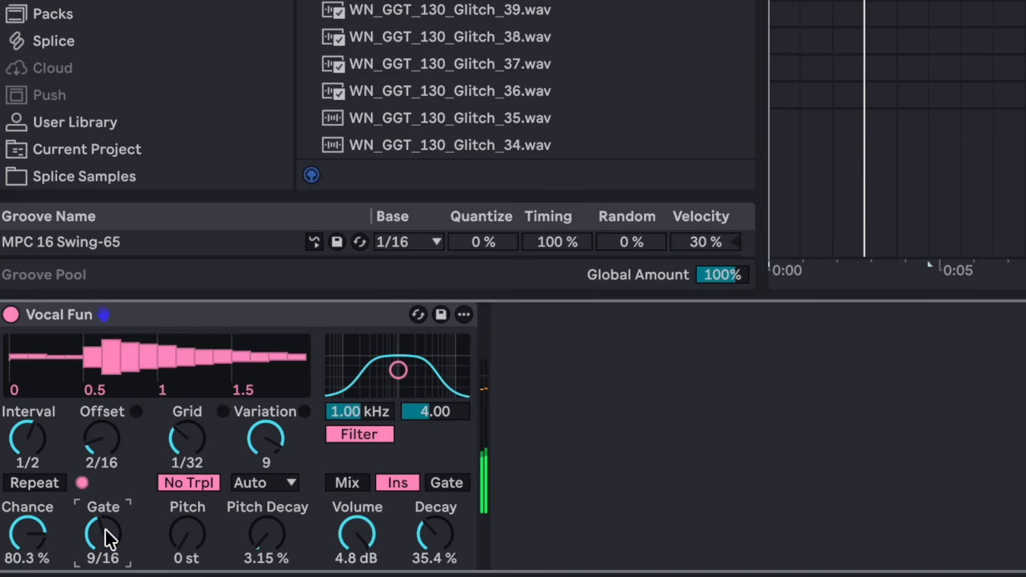
{"action": "left_click_drag", "start_coordinate": [105, 530], "coordinate": [105, 555]}
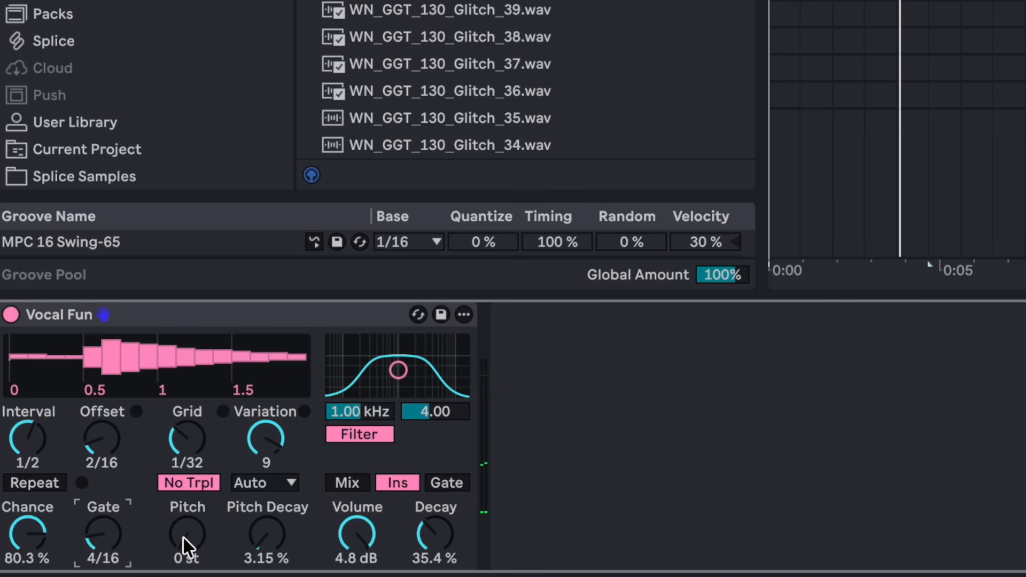
{"action": "left_click_drag", "start_coordinate": [264, 532], "coordinate": [264, 544]}
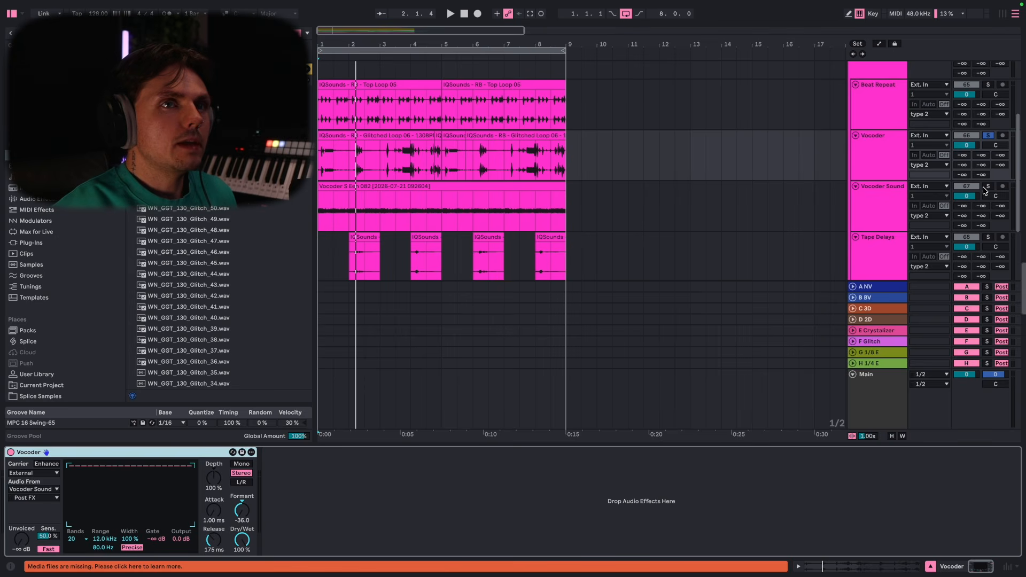
Solo the Vocoder Sound track, listen to it and open its audio clip for inspection.
{"action": "left_click", "coordinate": [988, 187]}
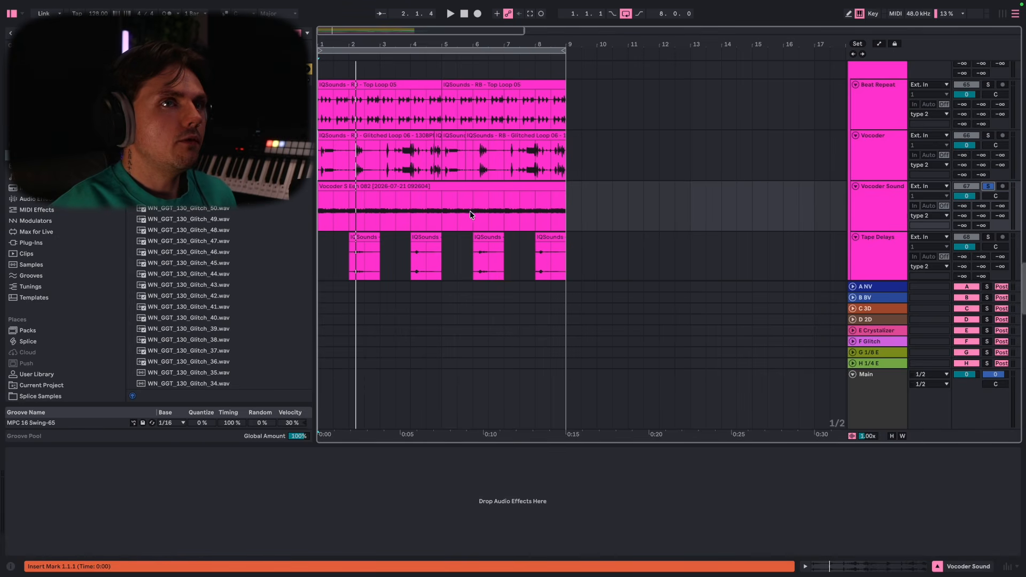
{"action": "key", "text": "space"}
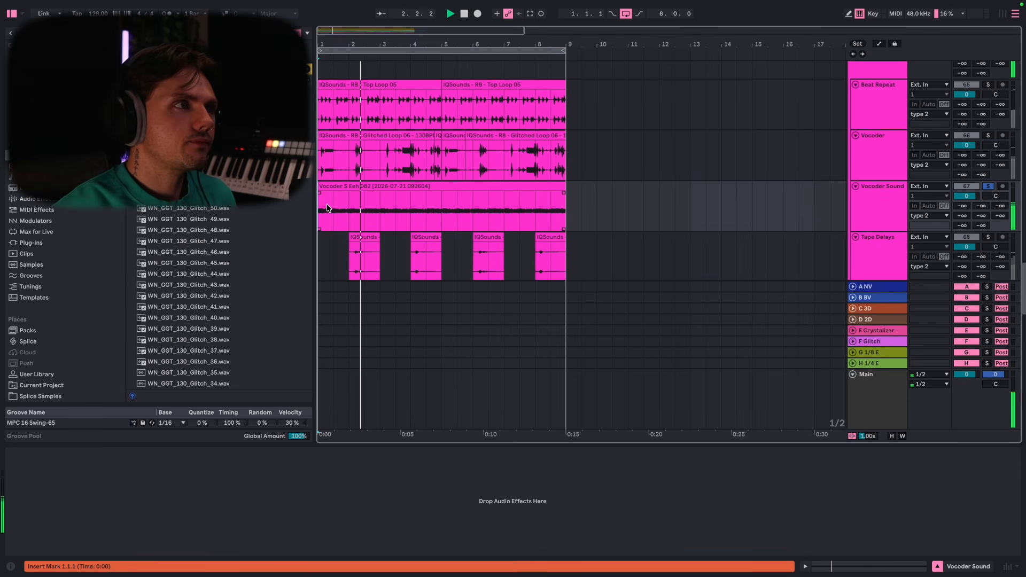
{"action": "left_click", "coordinate": [366, 194]}
{"action": "key", "text": "space"}
{"action": "double_click", "coordinate": [367, 193]}
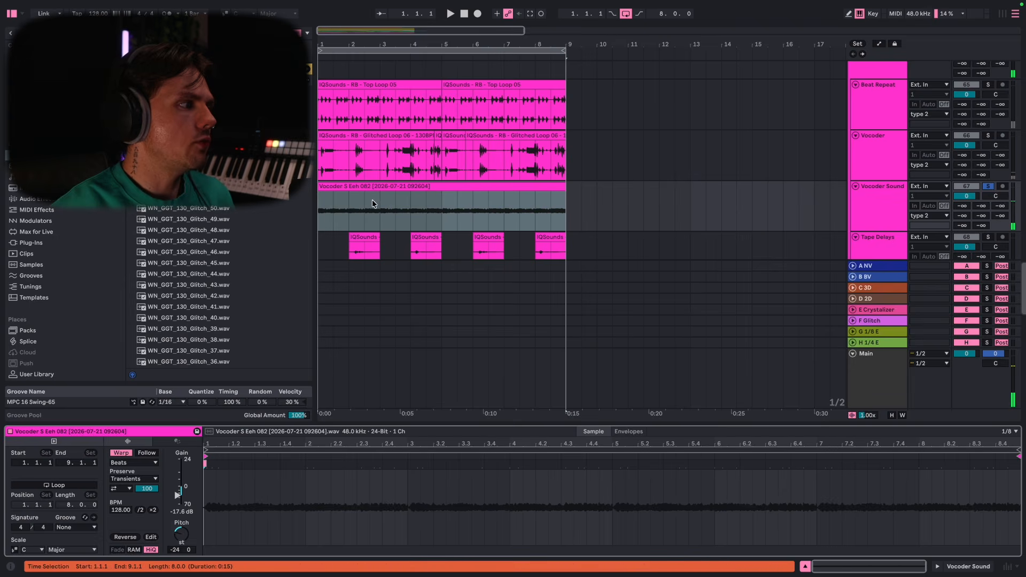
Solo the Vocoder track, mark the first bar of the Vocoder Sound clip and the first three beats of the Vocoder clip, and start playback.
{"action": "left_click", "coordinate": [323, 164]}
{"action": "left_click", "coordinate": [882, 159]}
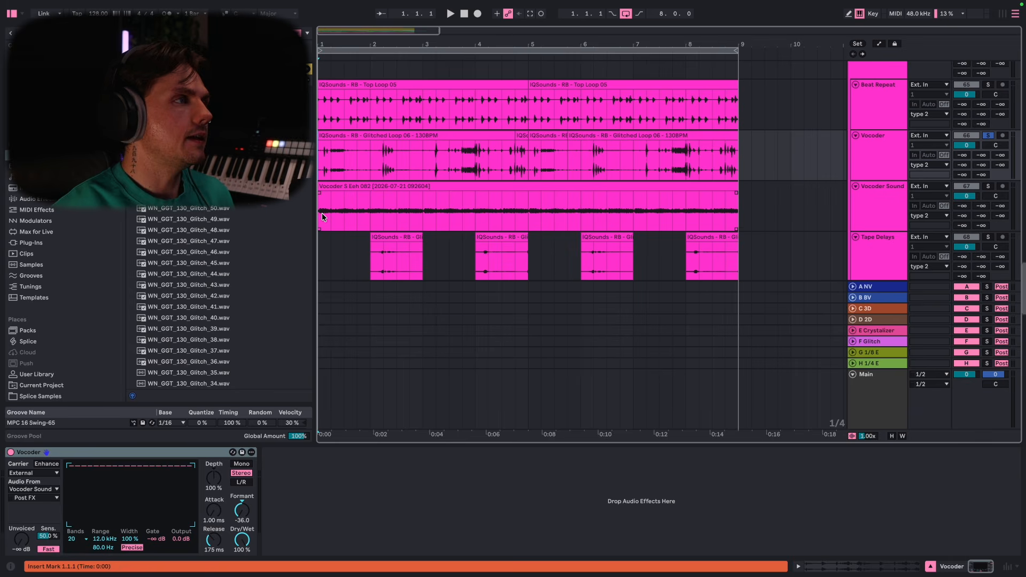
{"action": "left_click_drag", "start_coordinate": [350, 216], "coordinate": [368, 217]}
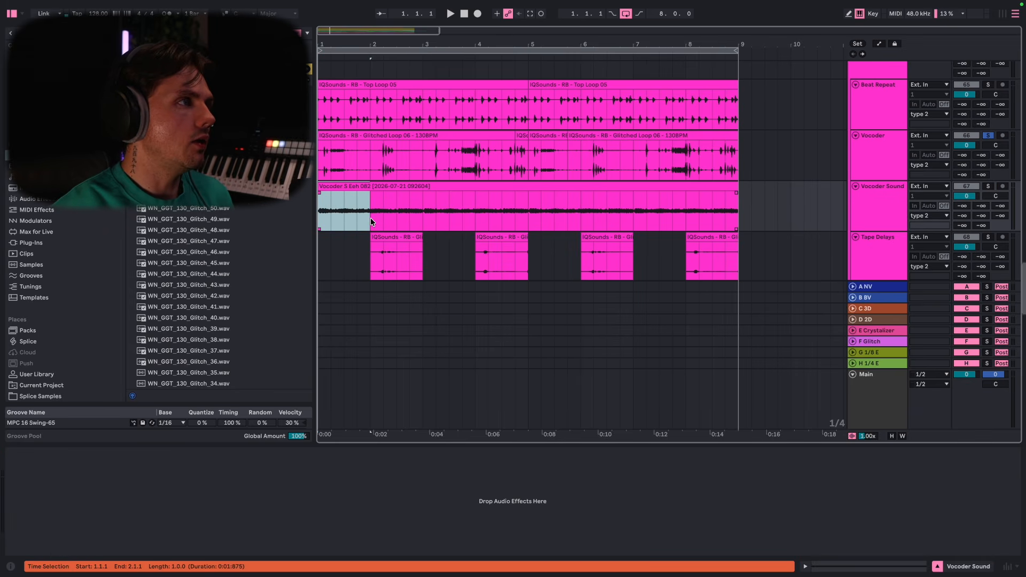
{"action": "left_click_drag", "start_coordinate": [322, 161], "coordinate": [355, 160]}
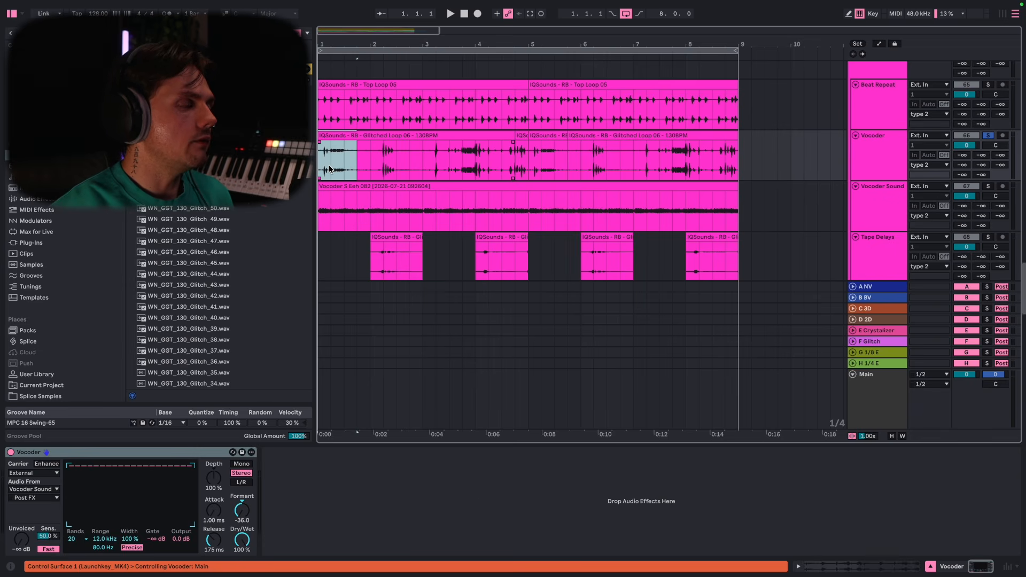
{"action": "key", "text": "space"}
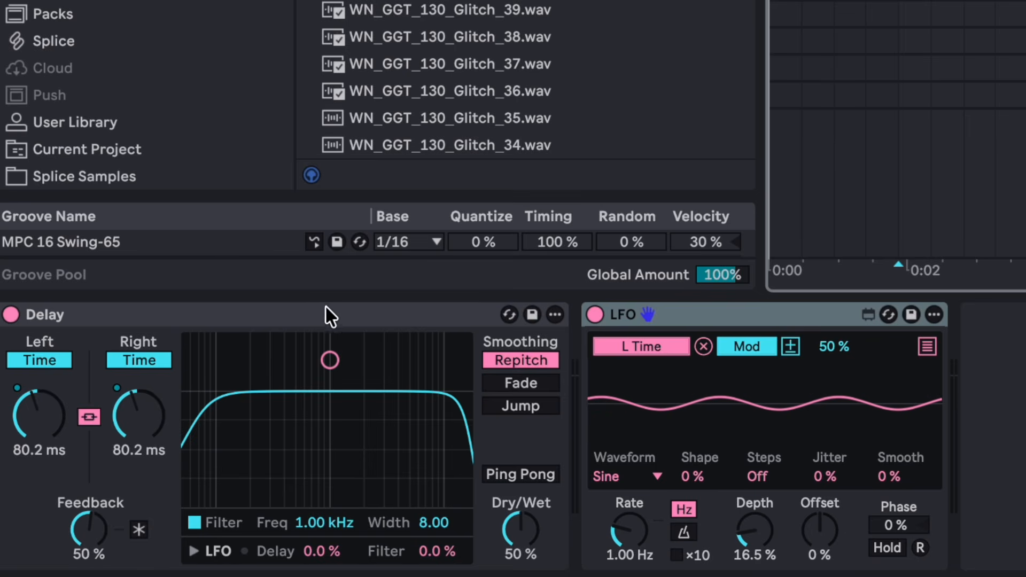
Switch the Delay to Sync and back to Time, raise the linked delay time with the LFO off, and re-enable the LFO.
{"action": "left_click", "coordinate": [129, 362]}
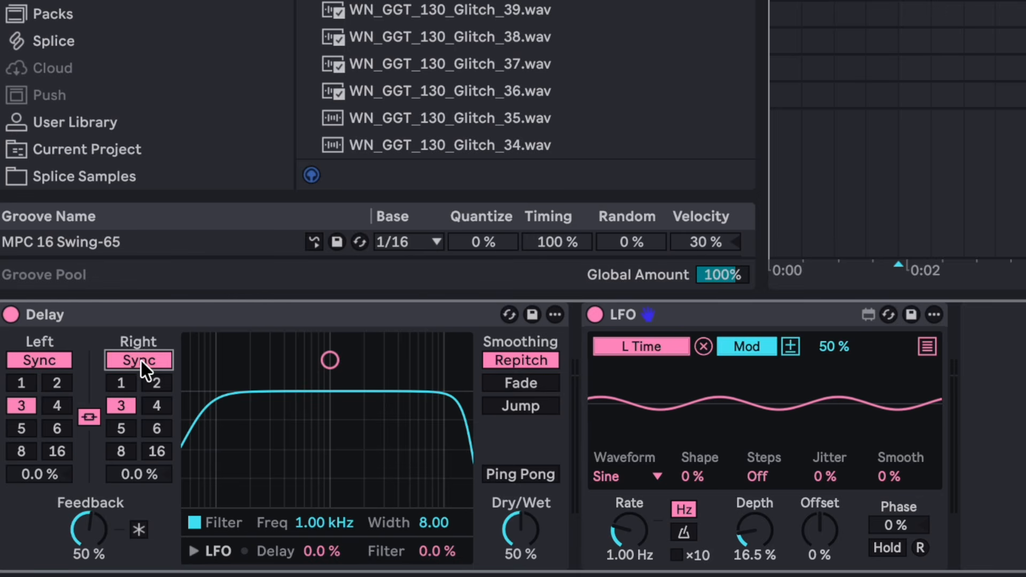
{"action": "left_click", "coordinate": [140, 361]}
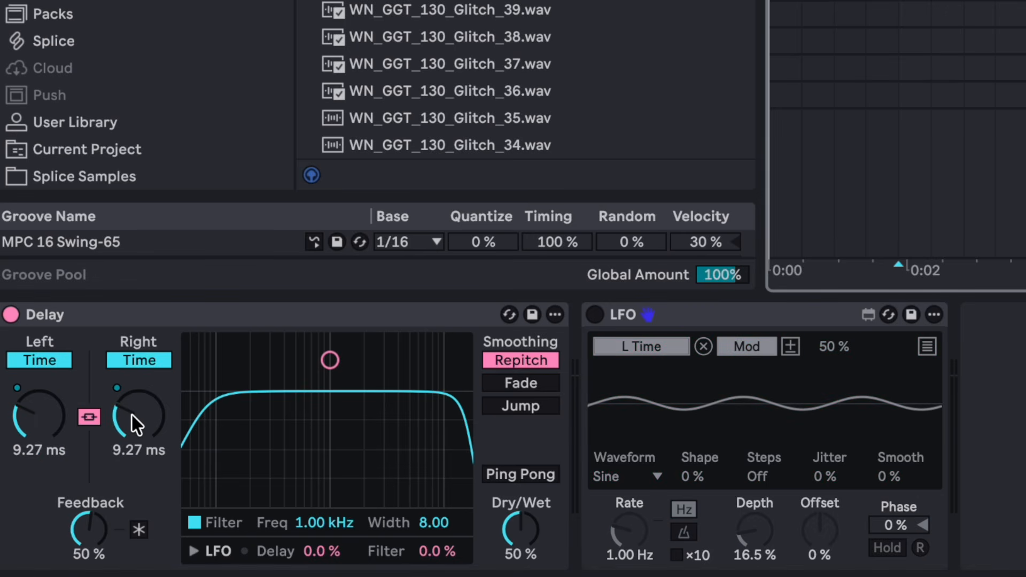
{"action": "left_click_drag", "start_coordinate": [131, 415], "coordinate": [131, 410]}
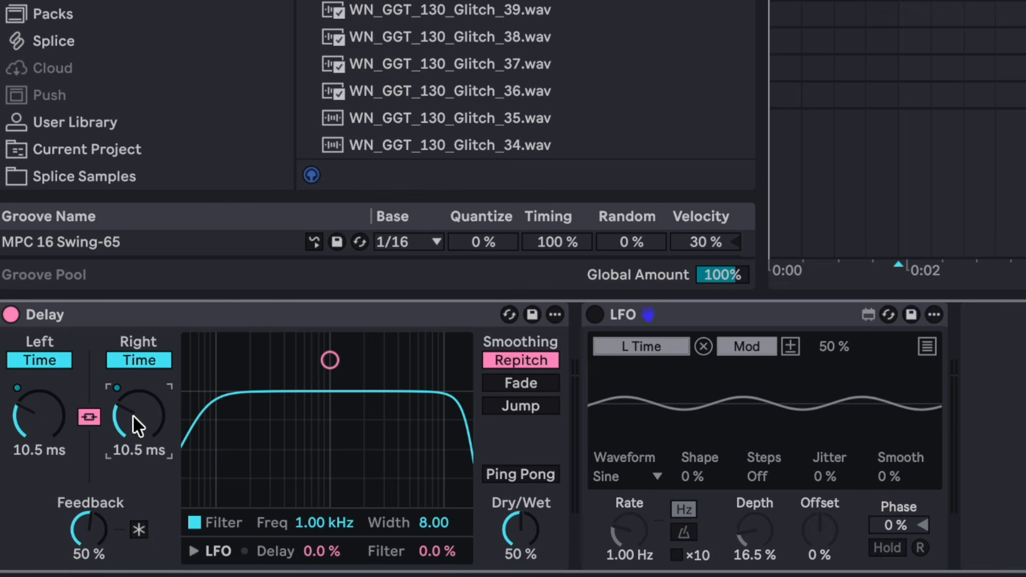
{"action": "left_click_drag", "start_coordinate": [133, 416], "coordinate": [133, 374]}
{"action": "left_click", "coordinate": [593, 317]}
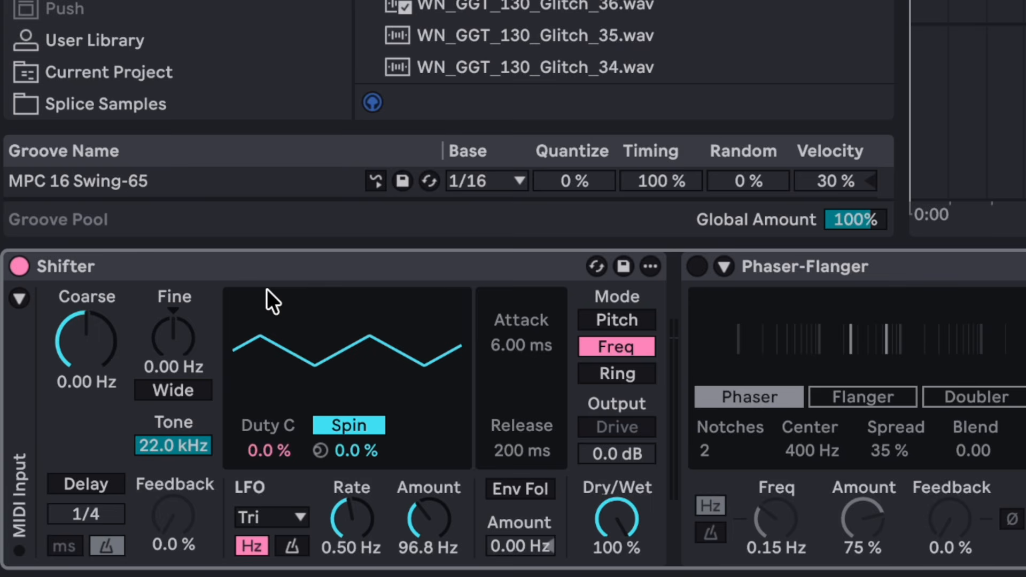
Switch the Shifter between its Pitch, Freq and Ring modes for comparison and return it to Freq.
{"action": "left_click", "coordinate": [619, 323]}
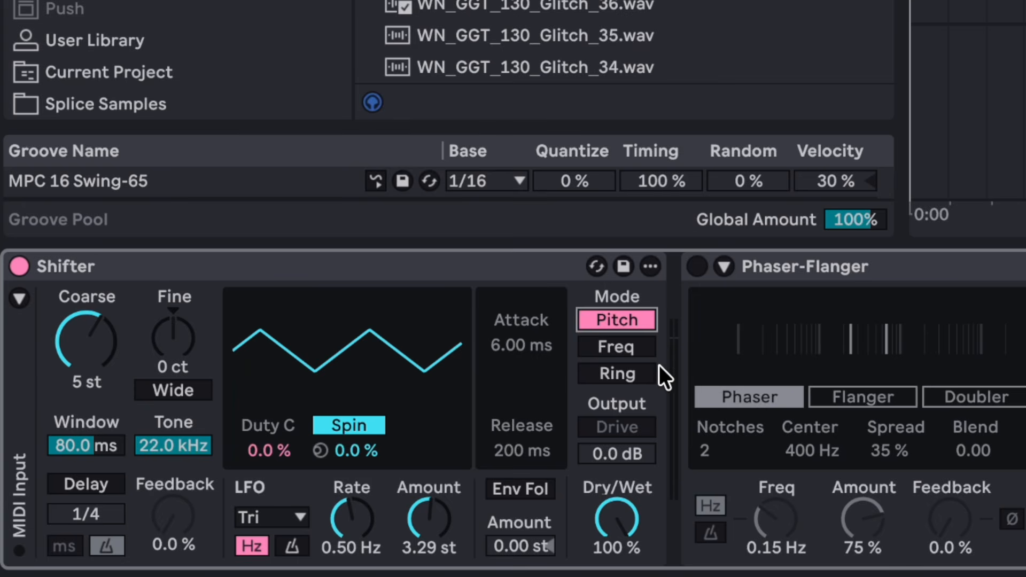
{"action": "left_click", "coordinate": [612, 346]}
{"action": "left_click", "coordinate": [607, 373]}
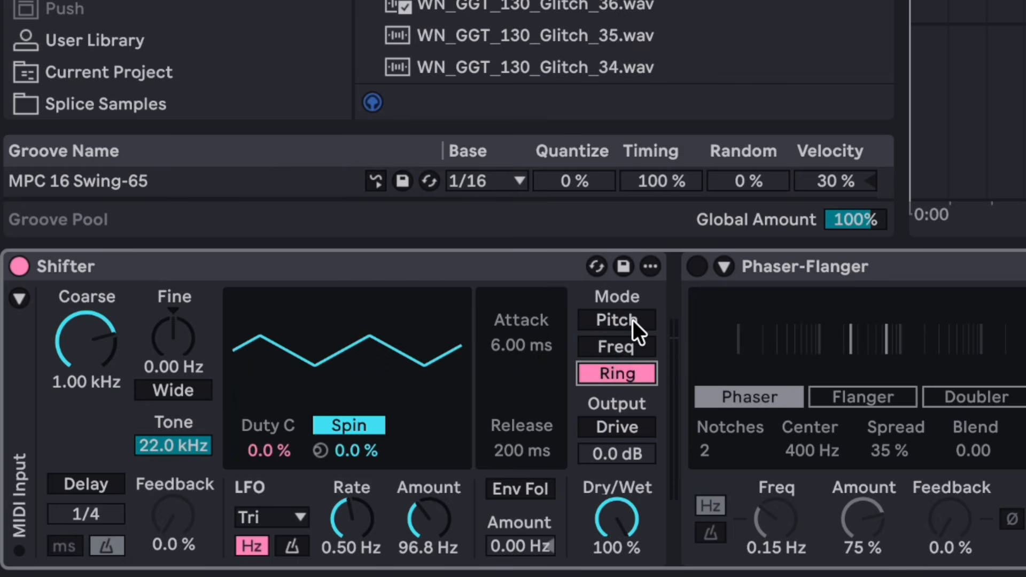
{"action": "left_click", "coordinate": [632, 319]}
{"action": "left_click", "coordinate": [618, 344]}
{"action": "left_click", "coordinate": [625, 318]}
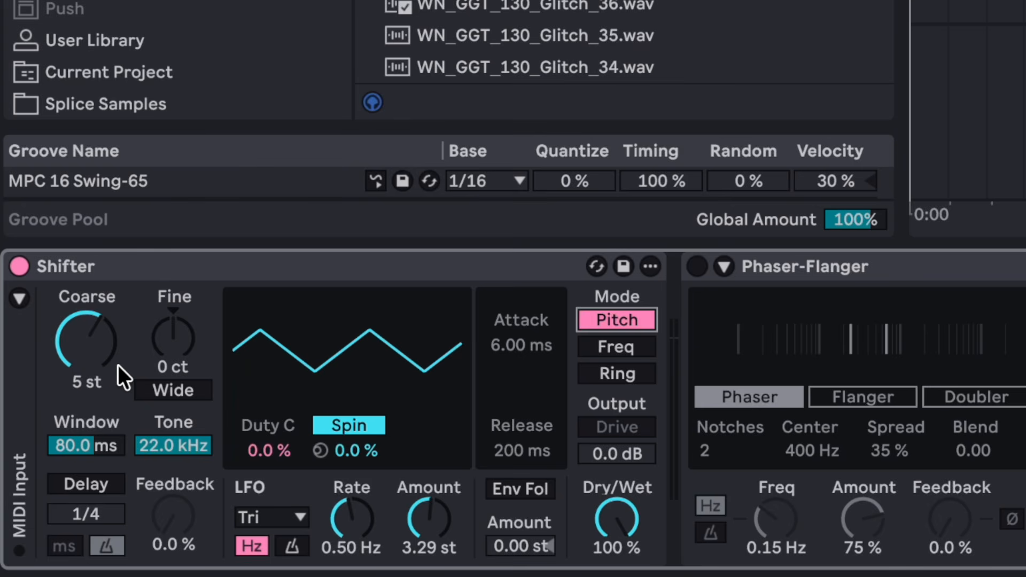
{"action": "left_click", "coordinate": [618, 348]}
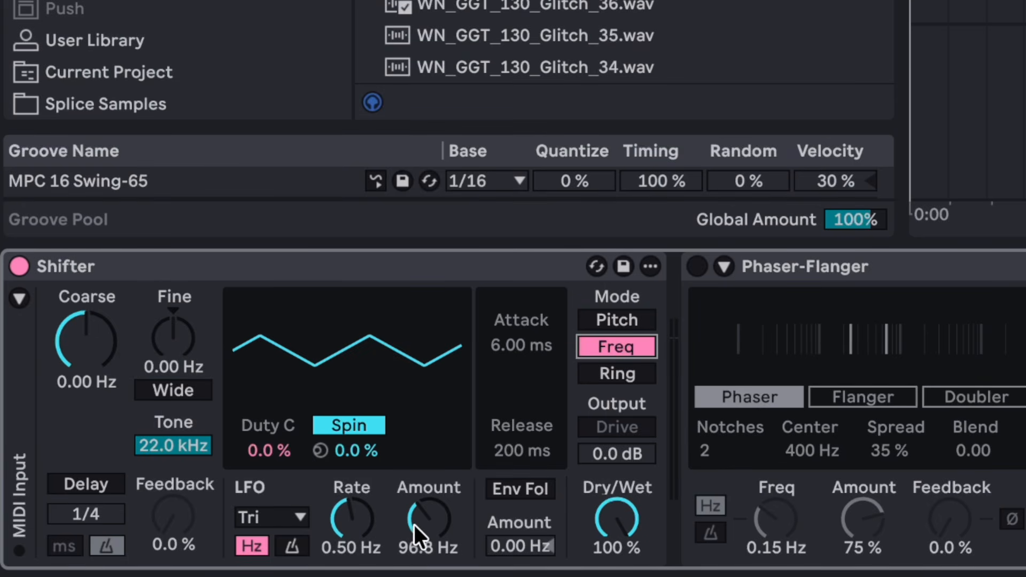
Set the Shifter's LFO to a Sine wave with an amount of 854 Hz and raise its rate to 22.2 Hz.
{"action": "left_click", "coordinate": [352, 524]}
{"action": "left_click", "coordinate": [428, 518]}
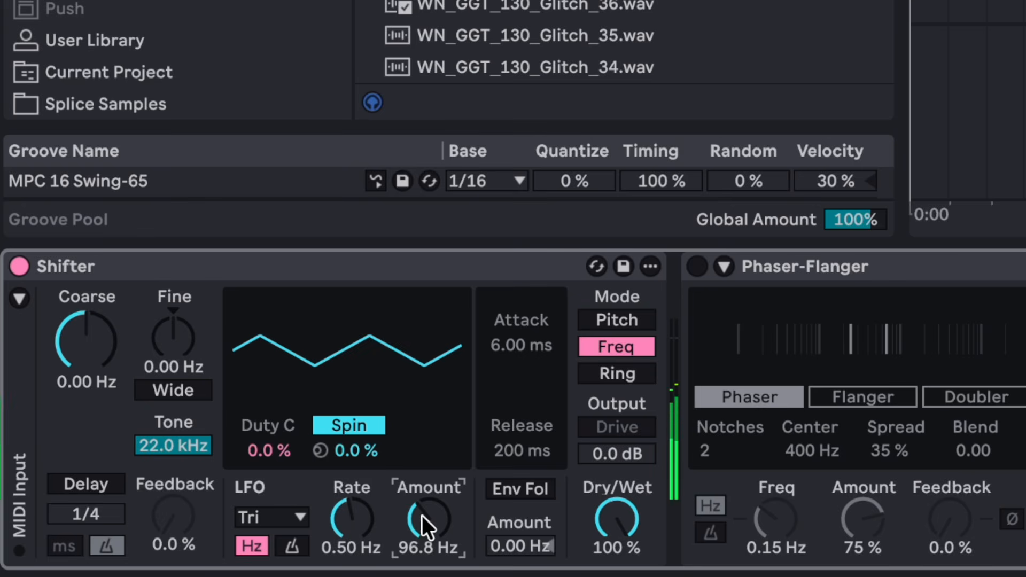
{"action": "left_click_drag", "start_coordinate": [422, 512], "coordinate": [366, 520]}
{"action": "left_click", "coordinate": [279, 517]}
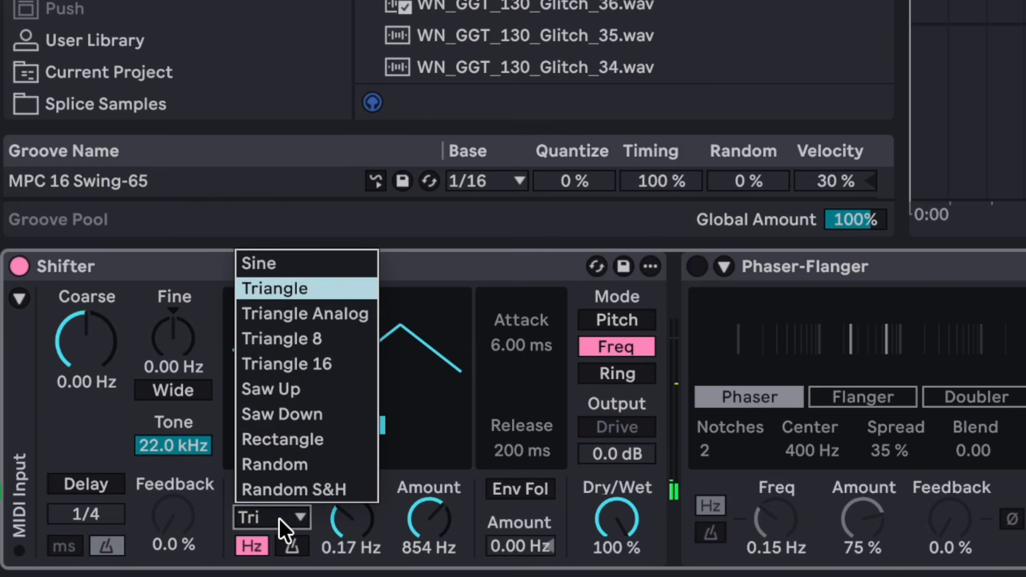
{"action": "left_click", "coordinate": [242, 267]}
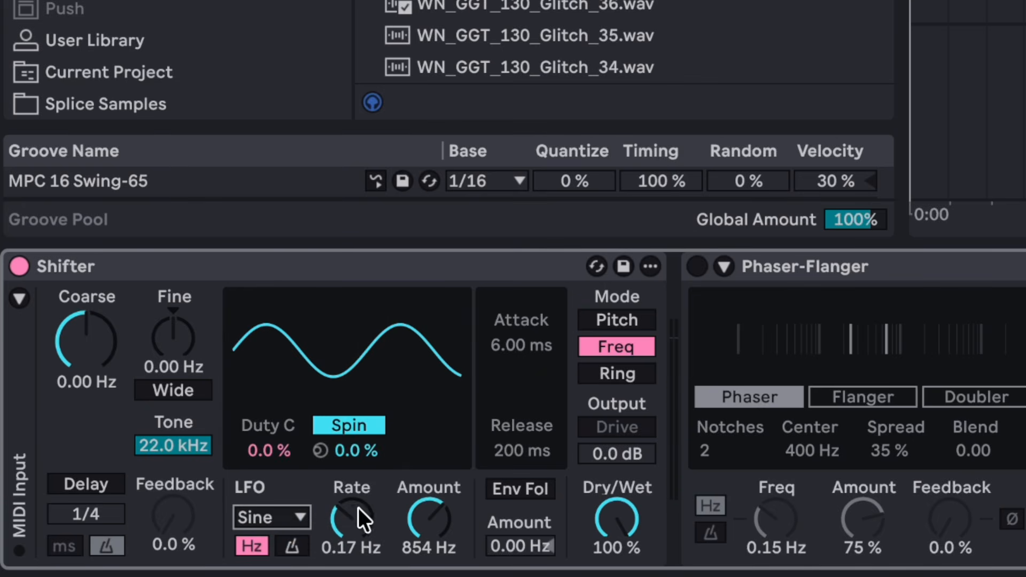
{"action": "left_click_drag", "start_coordinate": [348, 532], "coordinate": [348, 503]}
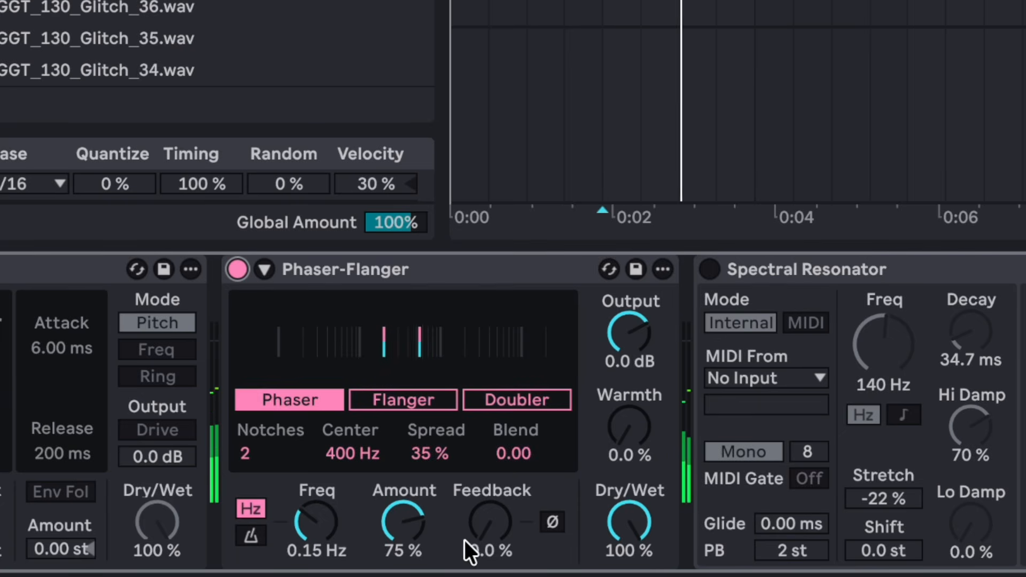
Switch the Phaser-Flanger to Flanger mode with 78 % feedback and 94 % amount.
{"action": "left_click_drag", "start_coordinate": [324, 546], "coordinate": [324, 532]}
{"action": "left_click_drag", "start_coordinate": [495, 556], "coordinate": [496, 539]}
{"action": "left_click", "coordinate": [386, 403]}
{"action": "left_click_drag", "start_coordinate": [394, 512], "coordinate": [394, 497]}
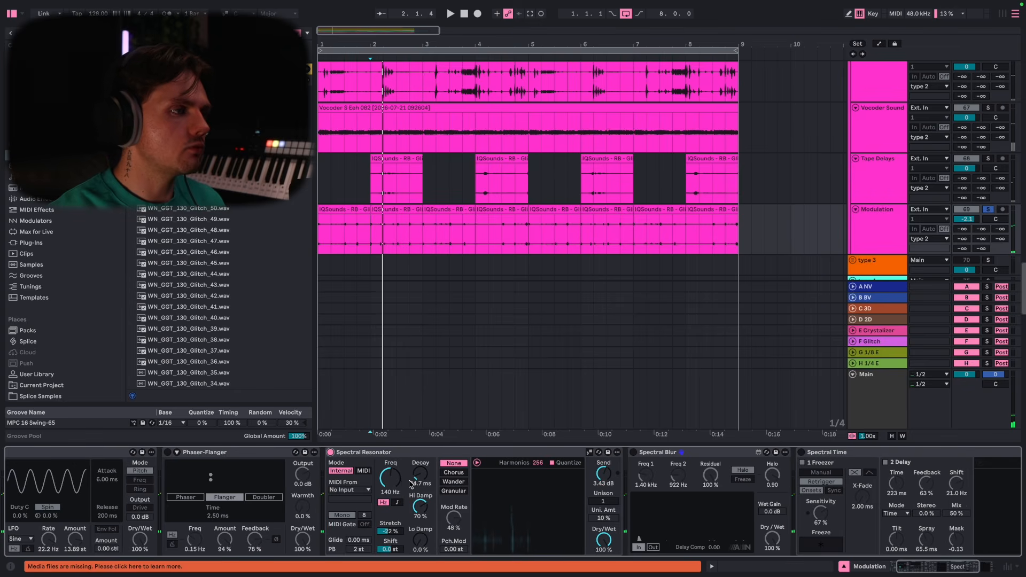
Set the Spectral Resonator's decay to 14.0 s and lower its frequency to 36.1 Hz during playback.
{"action": "left_click_drag", "start_coordinate": [418, 476], "coordinate": [418, 430]}
{"action": "left_click_drag", "start_coordinate": [398, 484], "coordinate": [419, 466]}
{"action": "key", "text": "space"}
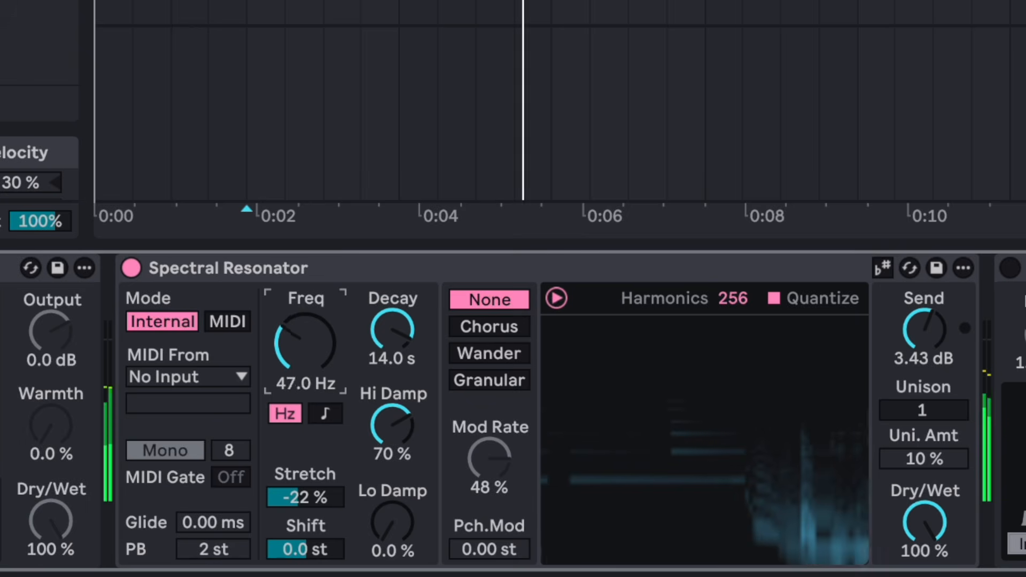
{"action": "left_click_drag", "start_coordinate": [305, 342], "coordinate": [306, 345]}
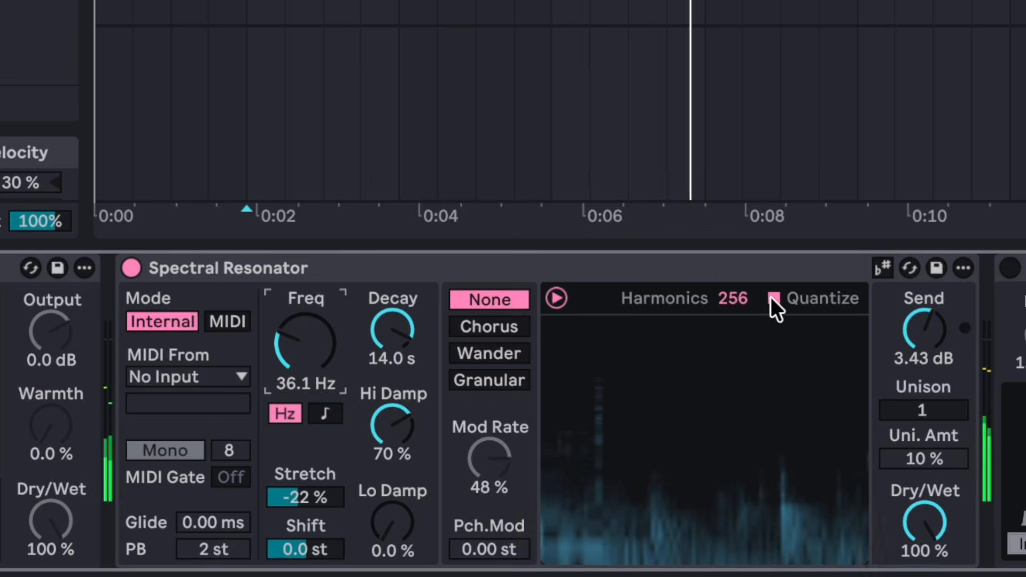
Try Chorus modulation in the Spectral Resonator with Mod Rate 0.2 %, Lo Damp 48 % and Pch.Mod 1.43 st, and switch to Wander.
{"action": "left_click", "coordinate": [462, 326]}
{"action": "left_click_drag", "start_coordinate": [495, 452], "coordinate": [494, 406]}
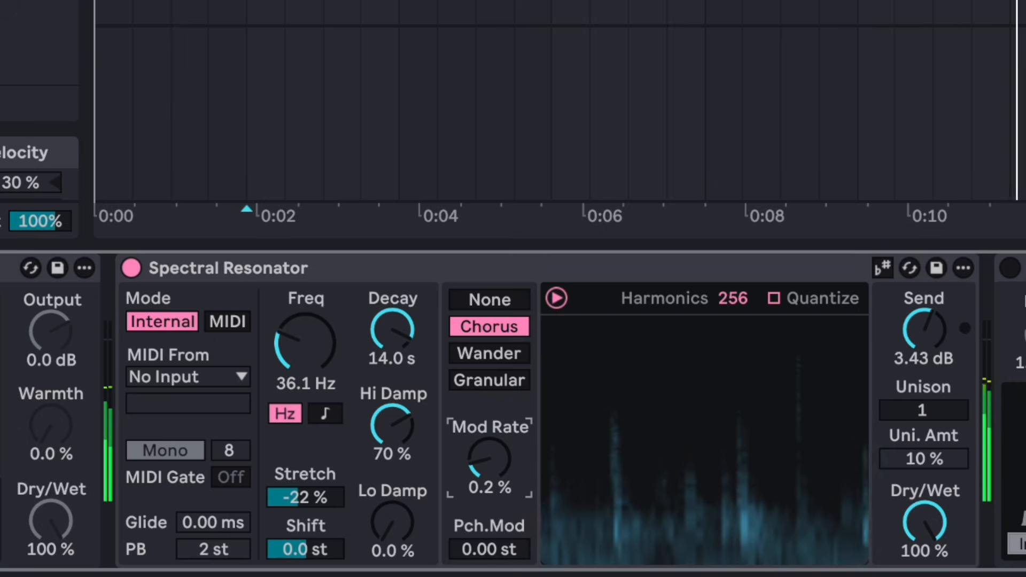
{"action": "left_click_drag", "start_coordinate": [410, 527], "coordinate": [410, 502]}
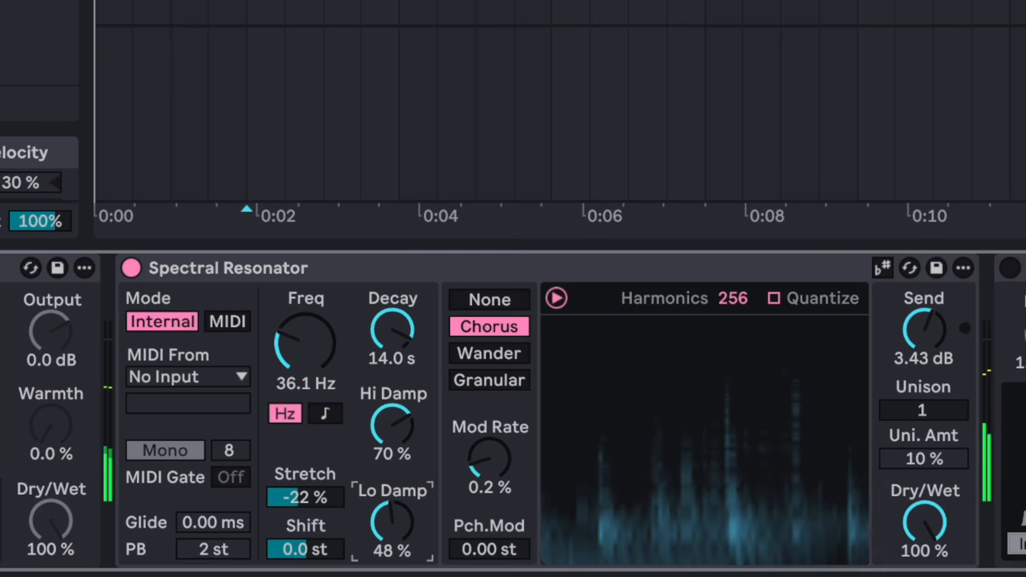
{"action": "left_click_drag", "start_coordinate": [494, 550], "coordinate": [494, 546]}
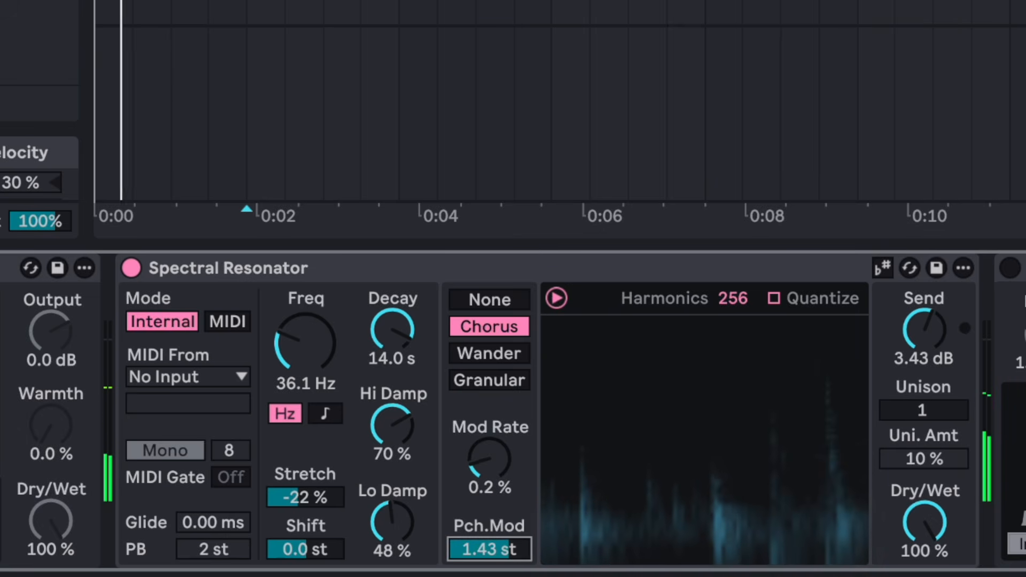
{"action": "left_click", "coordinate": [462, 352]}
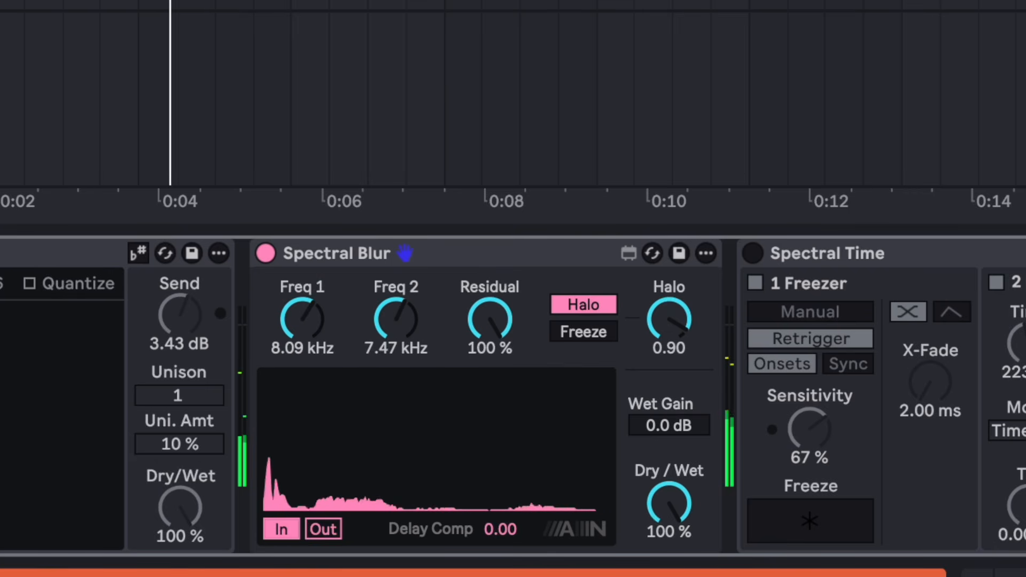
Lower the residual in Spectral Blur and switch on the Spectral Time device.
{"action": "left_click_drag", "start_coordinate": [489, 319], "coordinate": [490, 334]}
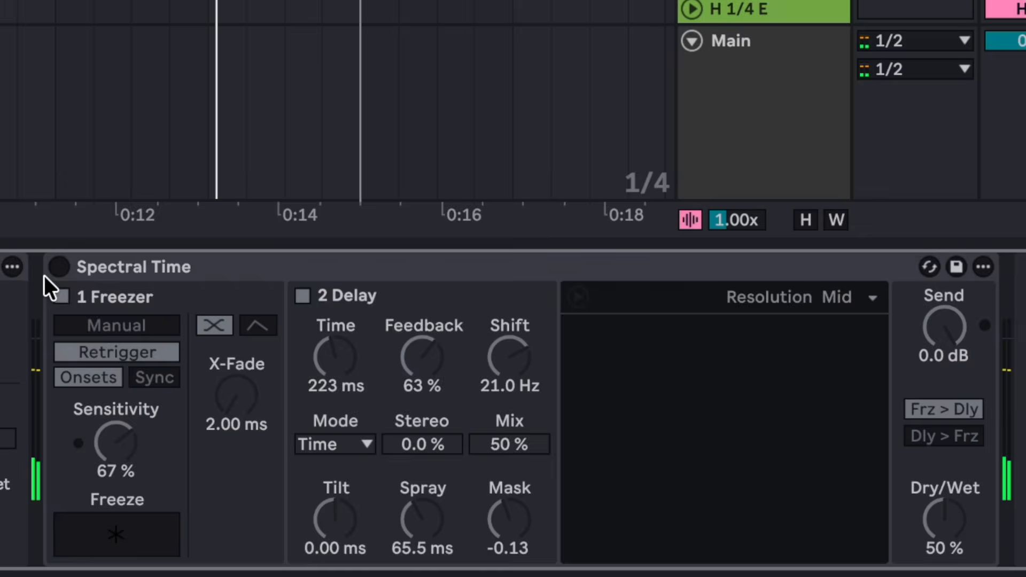
{"action": "left_click", "coordinate": [61, 277]}
{"action": "left_click", "coordinate": [49, 266]}
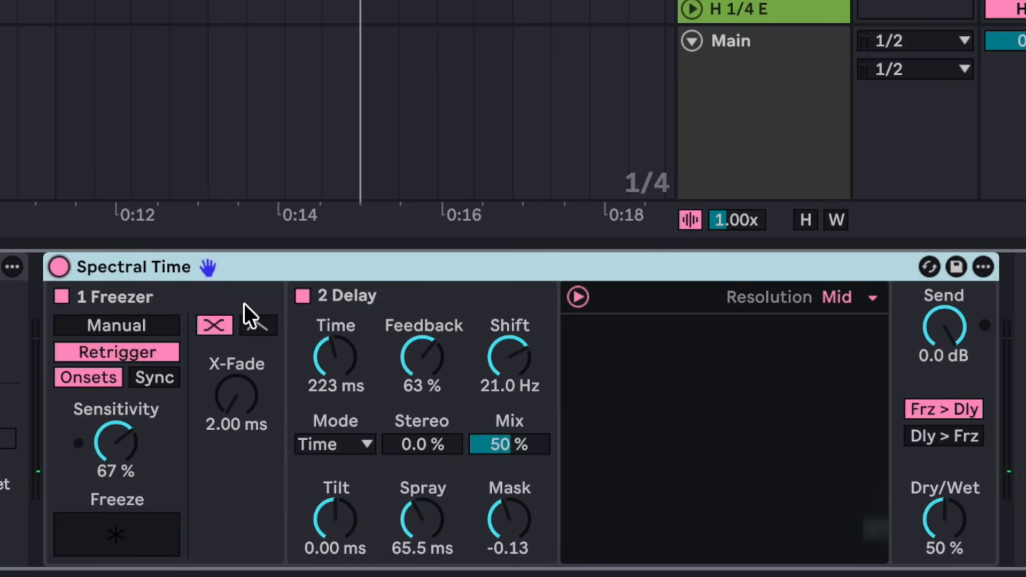
Adjust the delay time, feedback, frequency shift and tilt in the Spectral Time device.
{"action": "left_click_drag", "start_coordinate": [337, 342], "coordinate": [336, 264]}
{"action": "left_click_drag", "start_coordinate": [426, 360], "coordinate": [426, 330]}
{"action": "mouse_move", "coordinate": [527, 371]}
{"action": "left_mouse_down"}
{"action": "mouse_move", "coordinate": [527, 342]}
{"action": "mouse_move", "coordinate": [527, 383]}
{"action": "left_mouse_up"}
{"action": "left_click", "coordinate": [328, 508]}
{"action": "left_click_drag", "start_coordinate": [323, 531], "coordinate": [323, 508]}
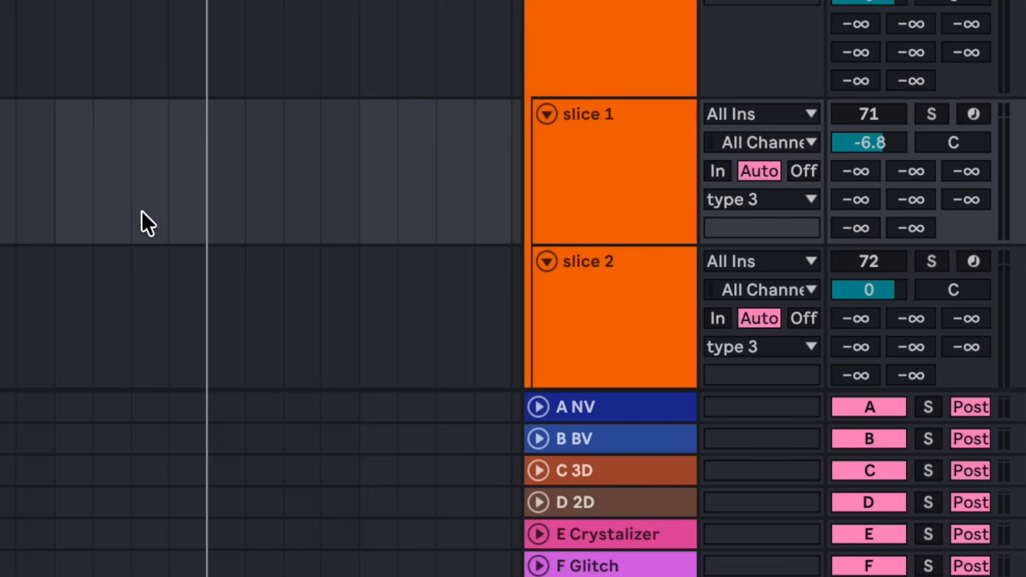
Look through the slice 1, slice 2 and slice 3 tracks and switch the Glitched Loop 21 sampler to Slice mode.
{"action": "left_click", "coordinate": [617, 208]}
{"action": "scroll", "coordinate": [610, 219], "scroll_direction": "down", "scroll_amount": 2}
{"action": "left_click", "coordinate": [607, 223]}
{"action": "scroll", "coordinate": [606, 222], "scroll_direction": "down", "scroll_amount": 3}
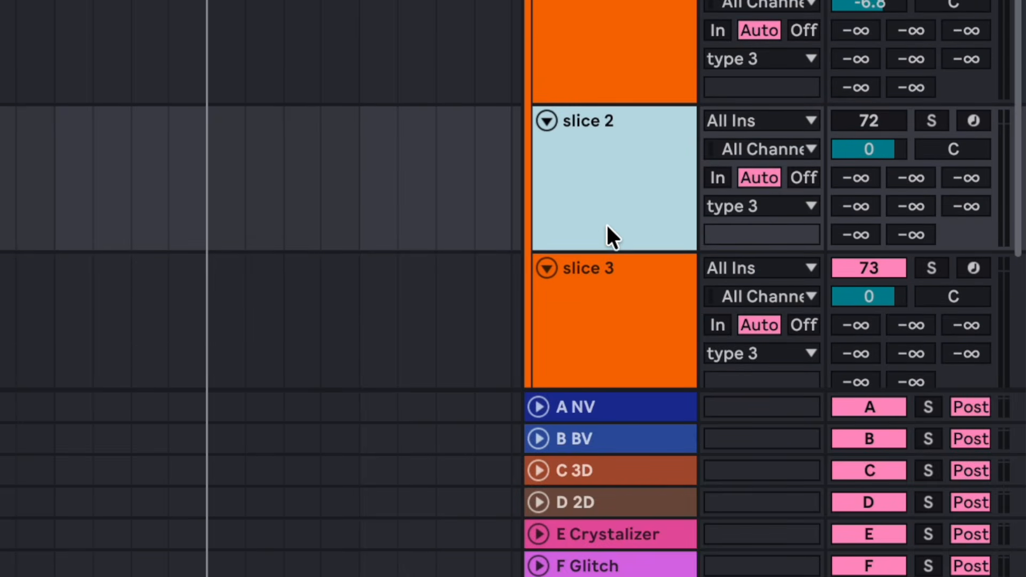
{"action": "left_click", "coordinate": [609, 282]}
{"action": "left_click", "coordinate": [605, 65]}
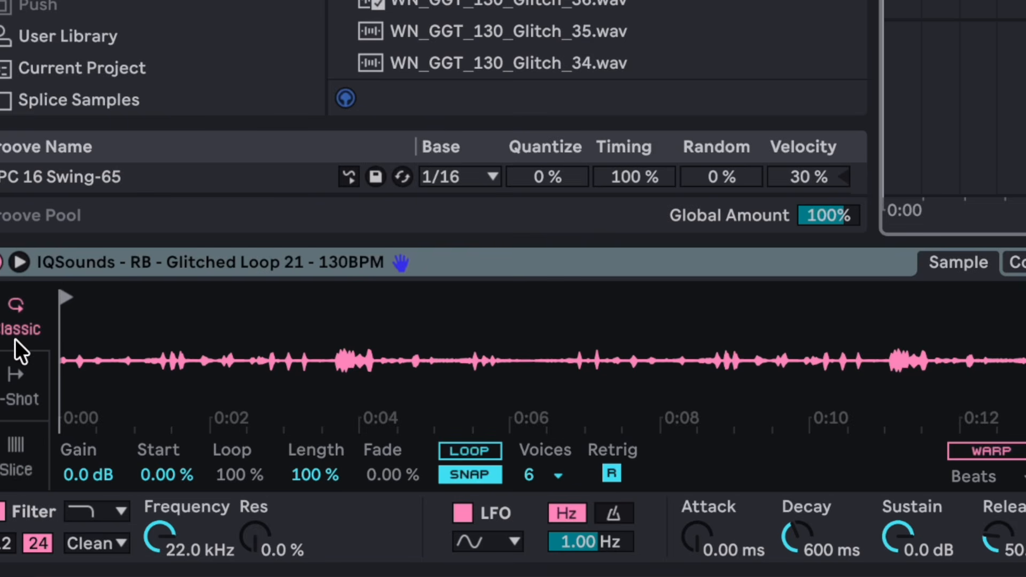
{"action": "left_click", "coordinate": [14, 459]}
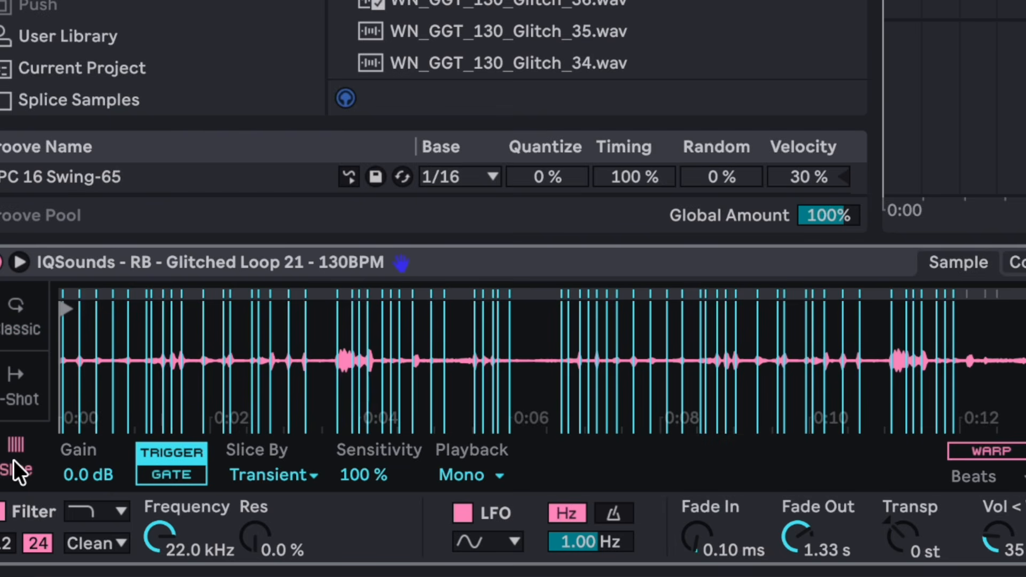
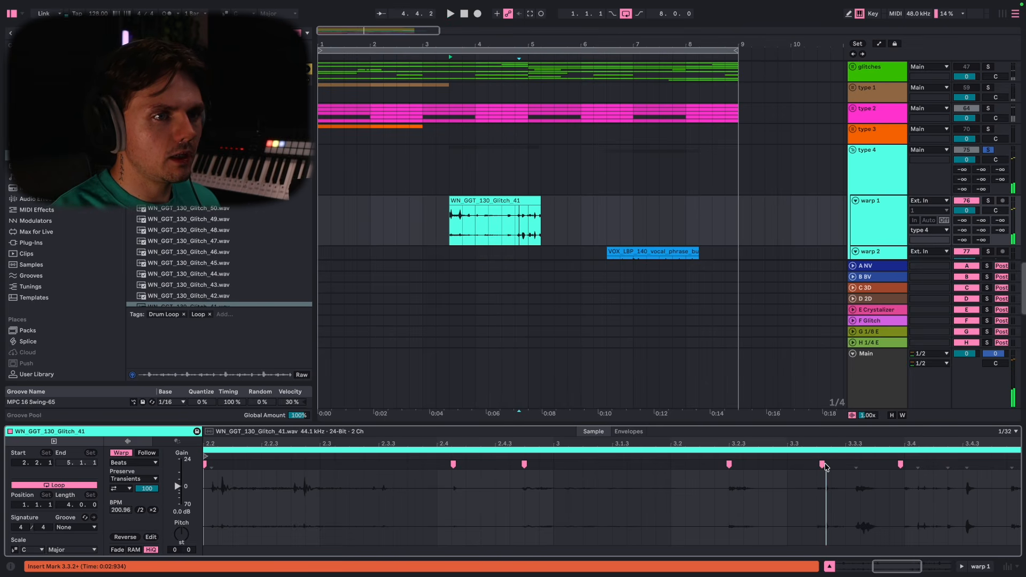
Move the Glitch_41 clip's warp marker near 3.3.2 slightly earlier, and try Texture warping with grain size 132.50 and adjusted flux.
{"action": "left_click_drag", "start_coordinate": [825, 467], "coordinate": [808, 466]}
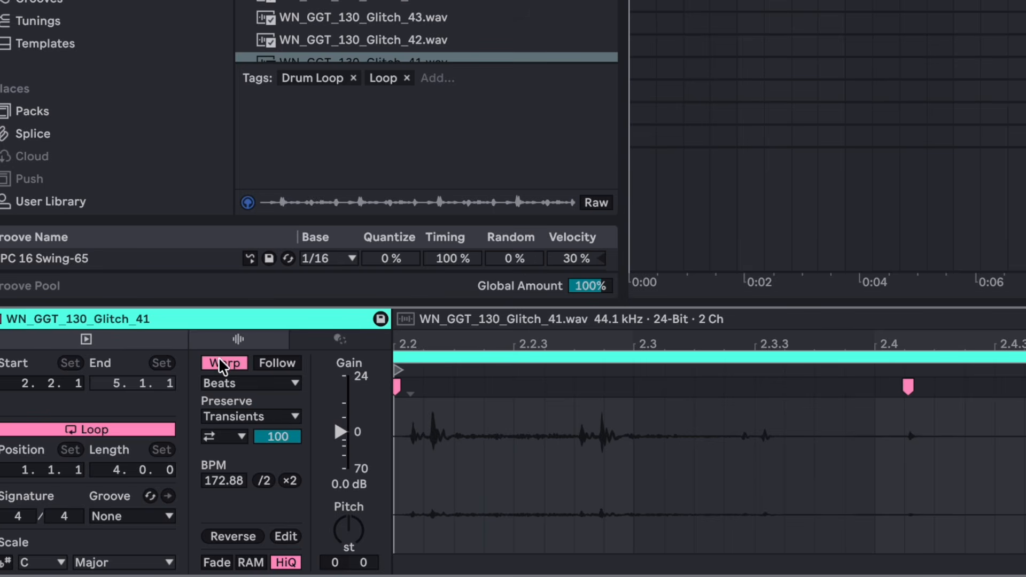
{"action": "left_click", "coordinate": [232, 384]}
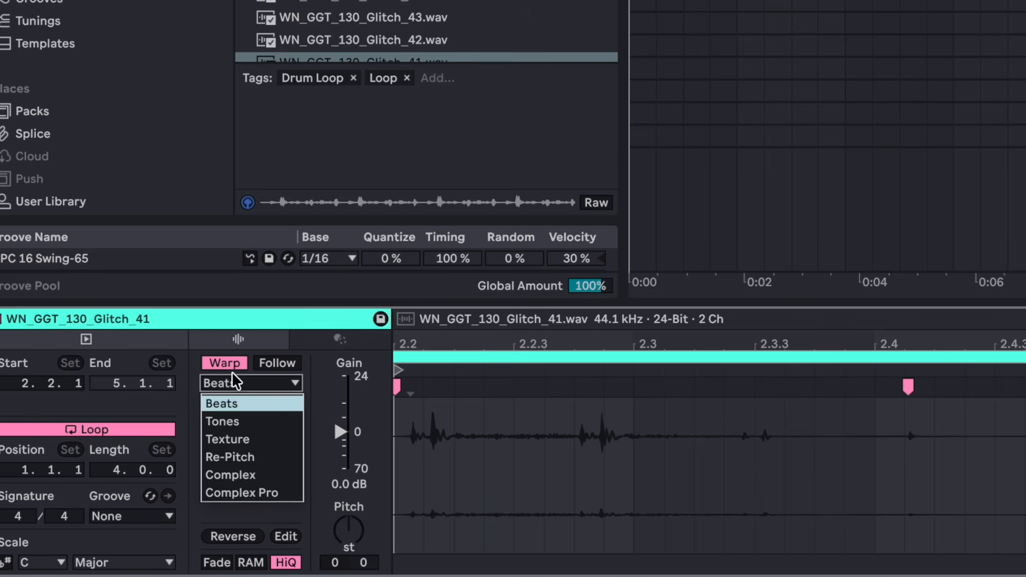
{"action": "left_click", "coordinate": [234, 425]}
{"action": "left_click_drag", "start_coordinate": [243, 419], "coordinate": [244, 376]}
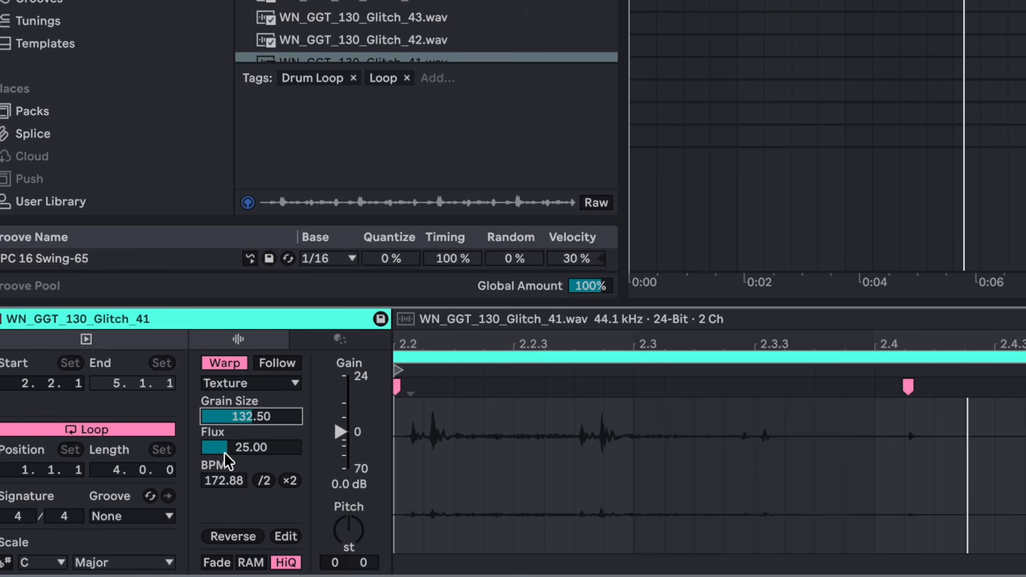
{"action": "left_click_drag", "start_coordinate": [223, 451], "coordinate": [223, 450]}
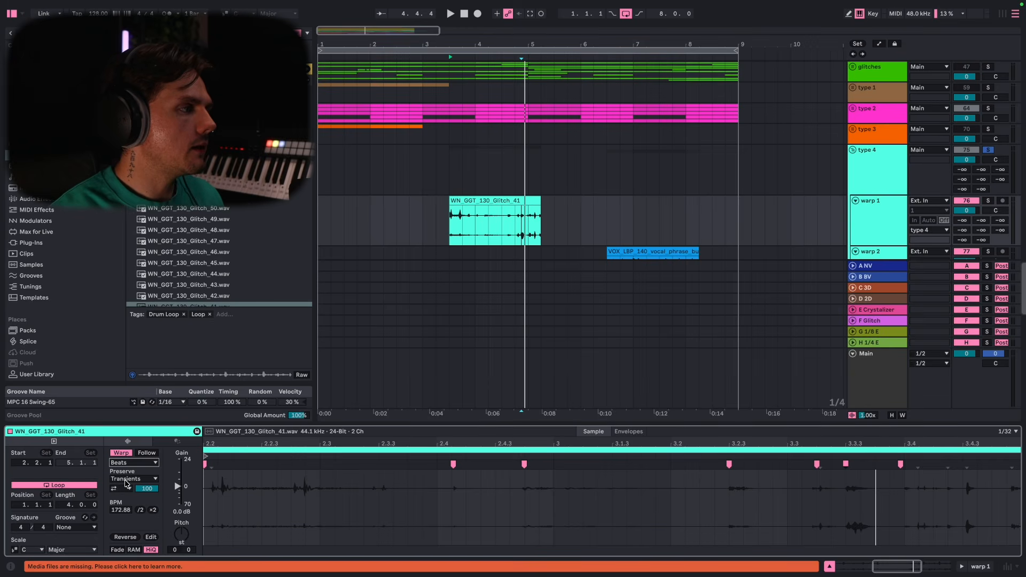
Set the Glitch_41 clip's Beats warping to preserve 1/16, turn transient looping off and lower the transient envelope.
{"action": "left_click", "coordinate": [127, 480]}
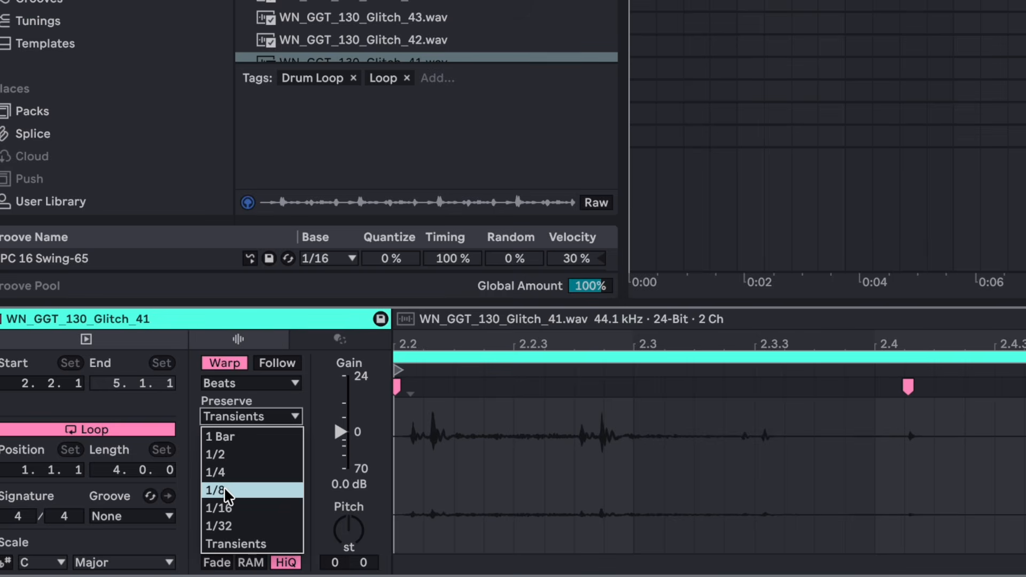
{"action": "left_click", "coordinate": [224, 510]}
{"action": "left_click", "coordinate": [216, 436]}
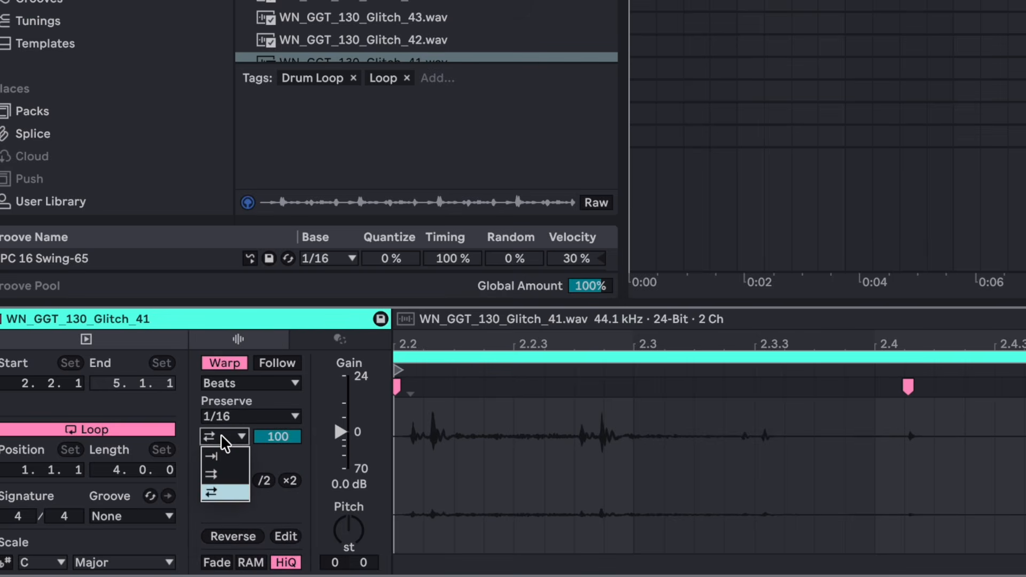
{"action": "left_click", "coordinate": [217, 457]}
{"action": "left_click_drag", "start_coordinate": [277, 436], "coordinate": [277, 471]}
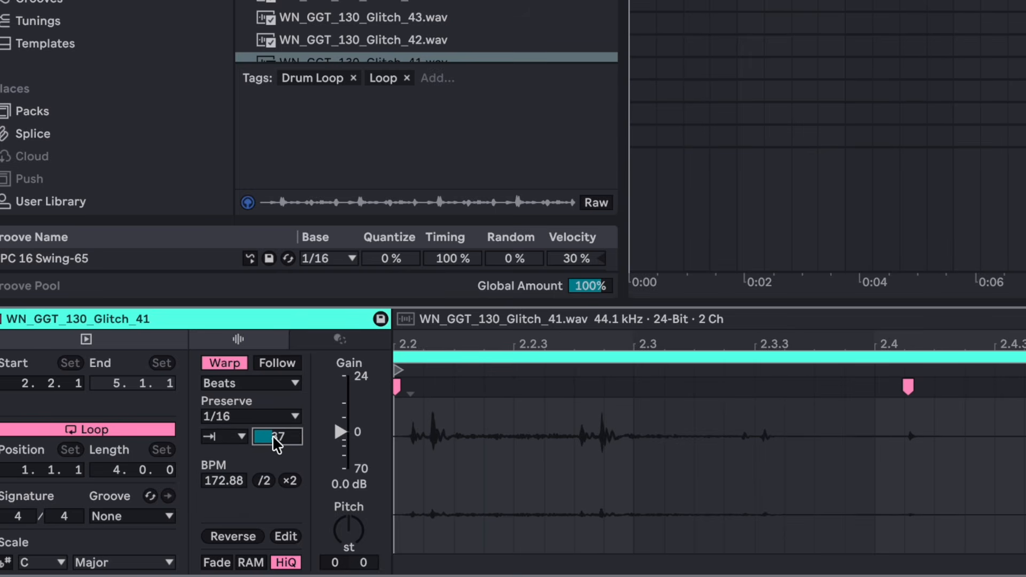
{"action": "left_click", "coordinate": [269, 448]}
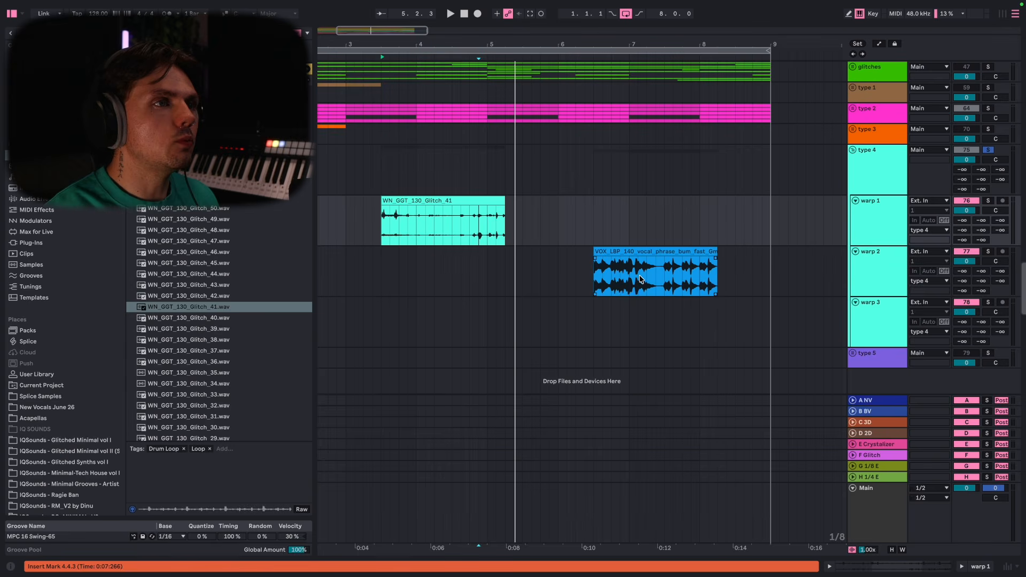
Split the vocal phrase clip on the warp 2 track just after 7.1.2.
{"action": "left_click", "coordinate": [639, 278]}
{"action": "scroll", "coordinate": [640, 278], "scroll_direction": "up", "scroll_amount": 10}
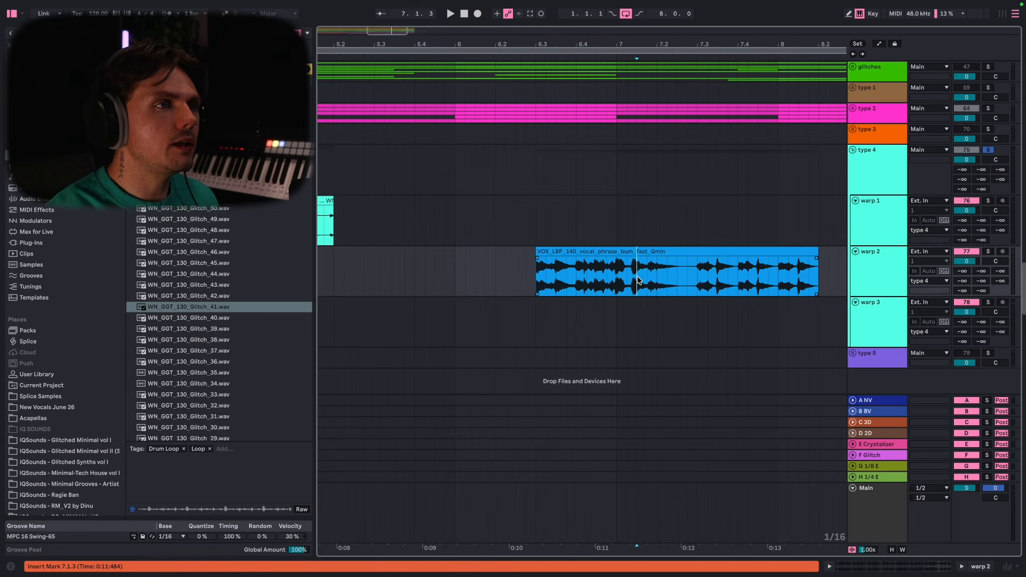
{"action": "left_click", "coordinate": [618, 282]}
{"action": "key", "text": "ctrl+e"}
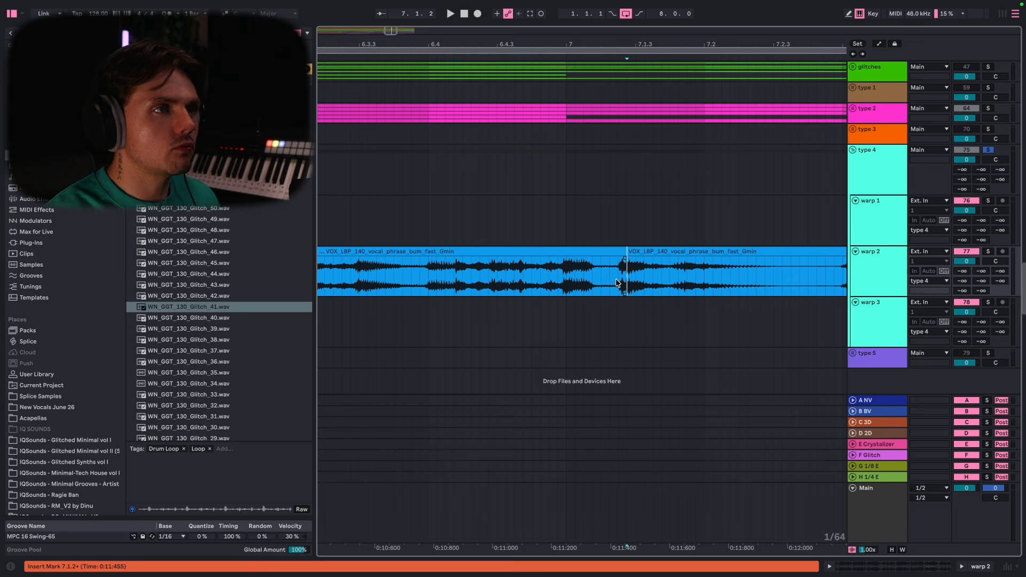
Stretch the second vocal piece by moving its warp marker near 8.1.1 much later, and set its warp mode to Beats.
{"action": "left_click", "coordinate": [618, 282]}
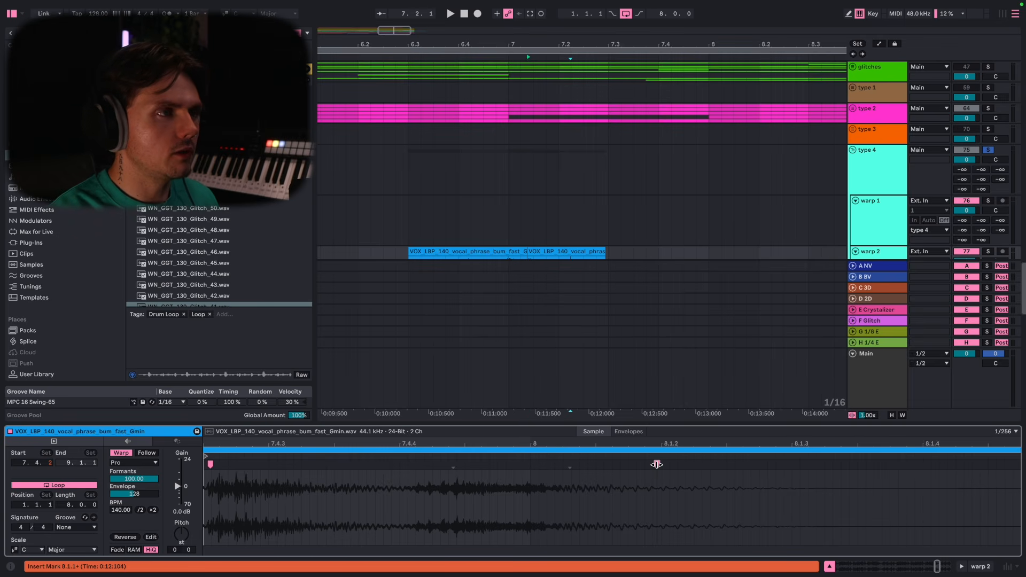
{"action": "left_click_drag", "start_coordinate": [656, 464], "coordinate": [1024, 454]}
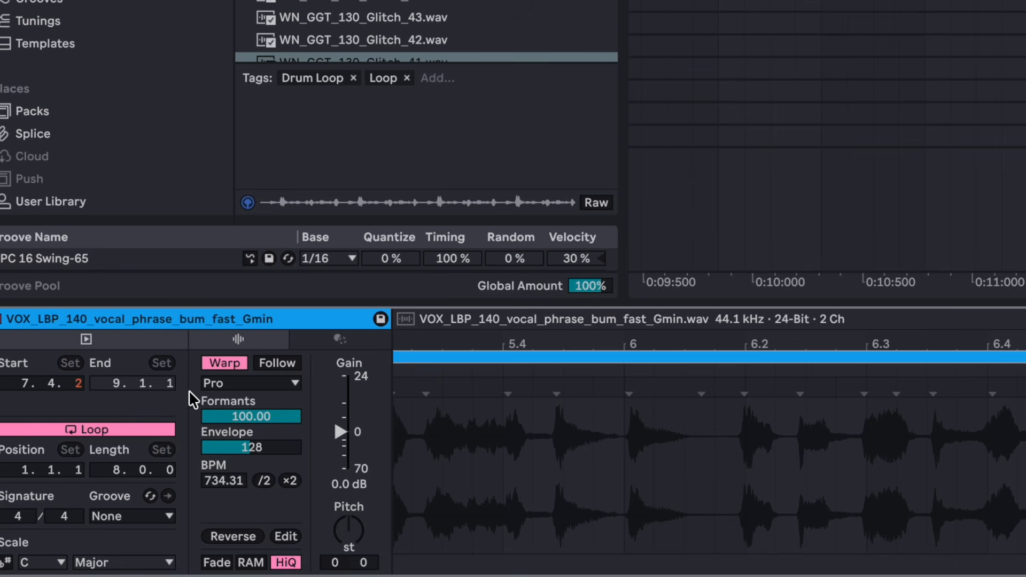
{"action": "left_click", "coordinate": [133, 462]}
{"action": "left_click", "coordinate": [239, 405]}
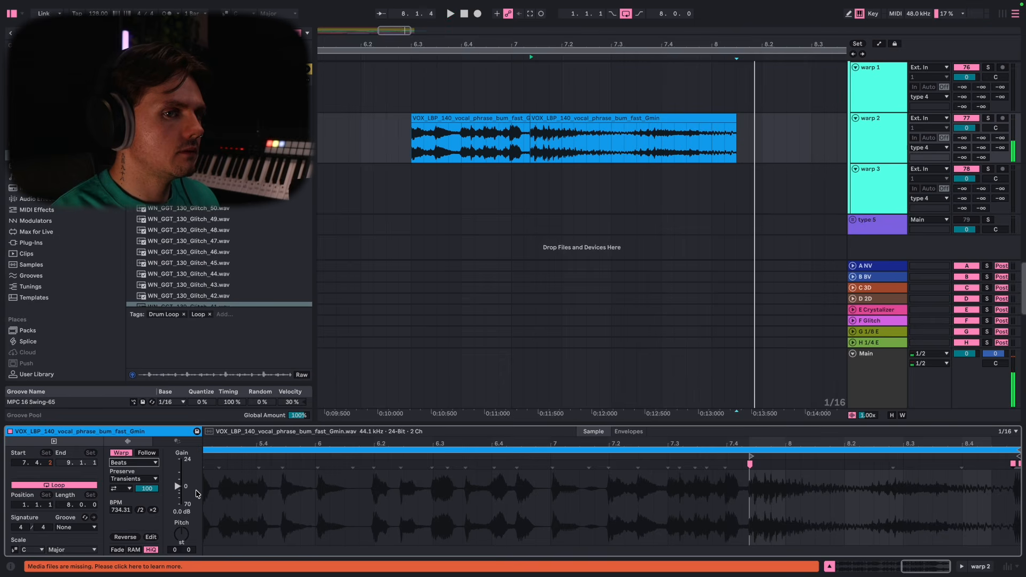
Try Tones warping on the second vocal piece, listen to it, and switch its warp mode to Texture.
{"action": "left_click", "coordinate": [115, 463]}
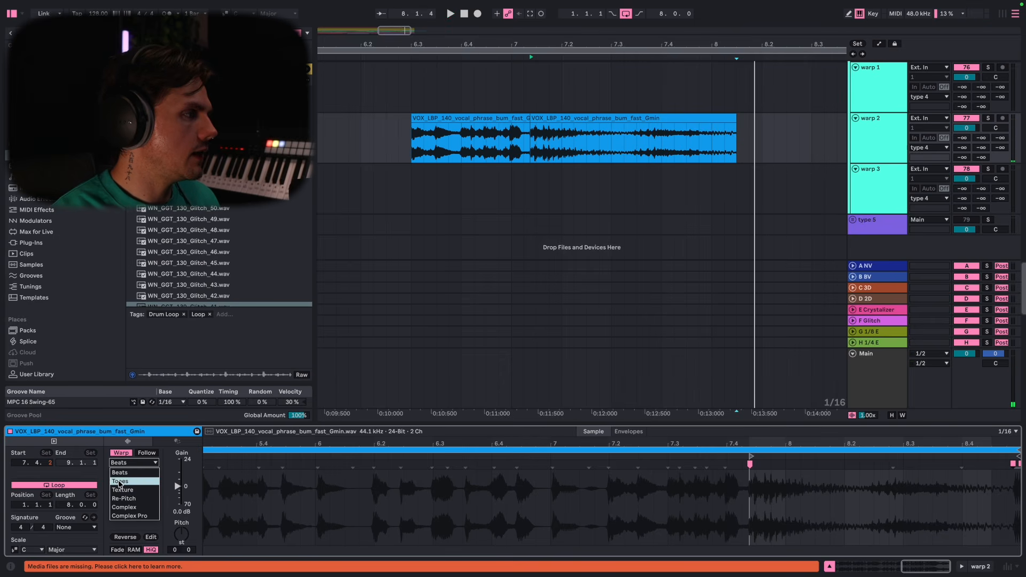
{"action": "left_click", "coordinate": [119, 482]}
{"action": "key", "text": "space"}
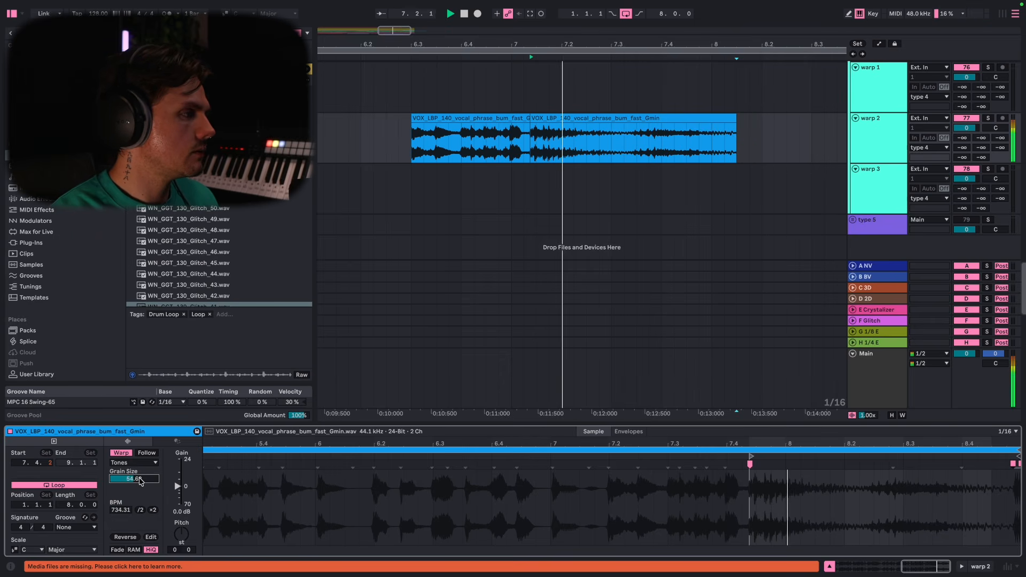
{"action": "left_click", "coordinate": [141, 464]}
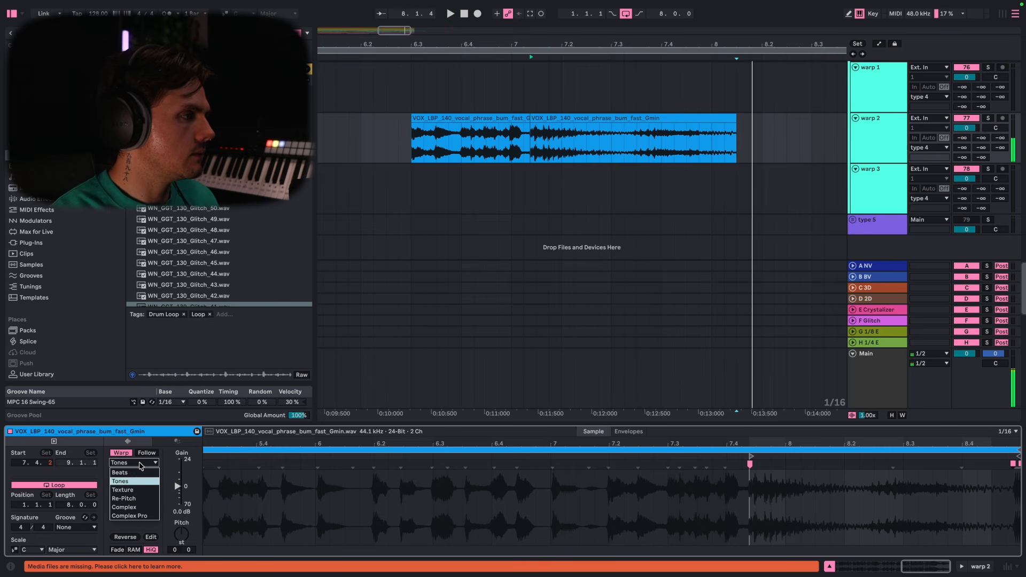
{"action": "left_click", "coordinate": [122, 493]}
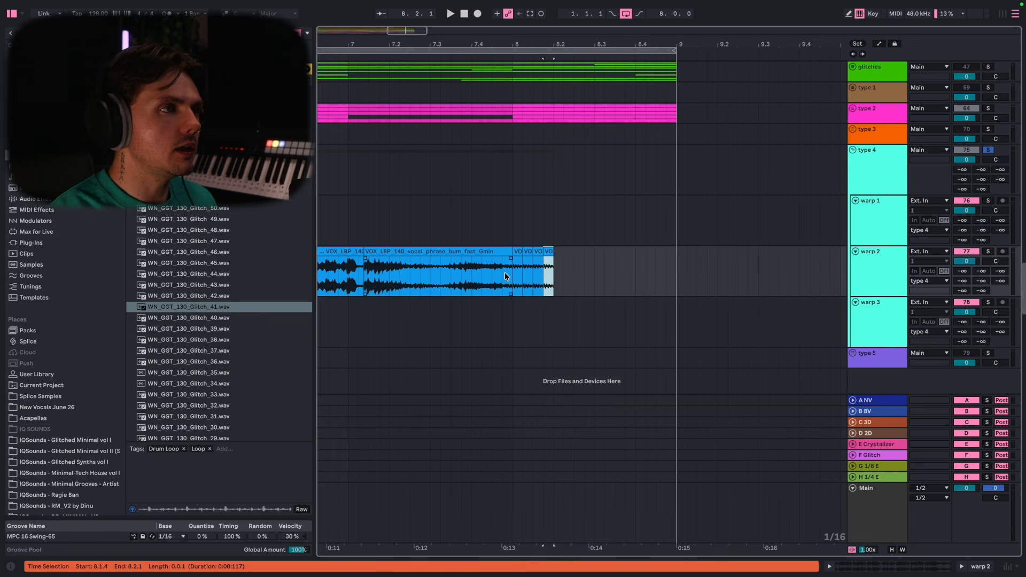
Duplicate the shortened vocal slice at 8.1.1 on the warp 2 track twice, directly after itself.
{"action": "left_click", "coordinate": [502, 273]}
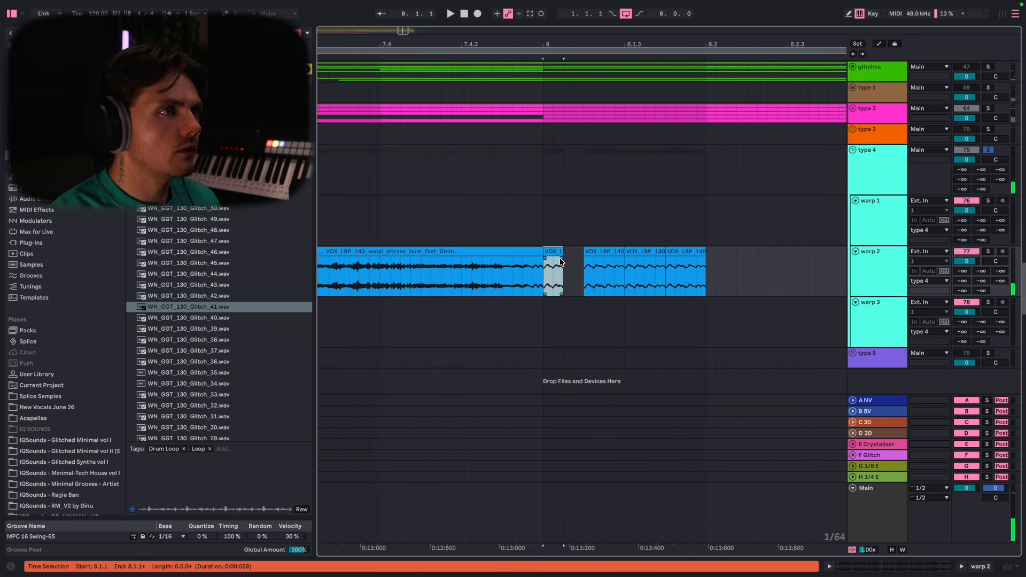
{"action": "key", "text": "ctrl+d"}
{"action": "key", "text": "ctrl+d"}
Cut the repeated vocal slice just before 8.1.2 to half its length and duplicate it three times.
{"action": "left_click", "coordinate": [574, 251]}
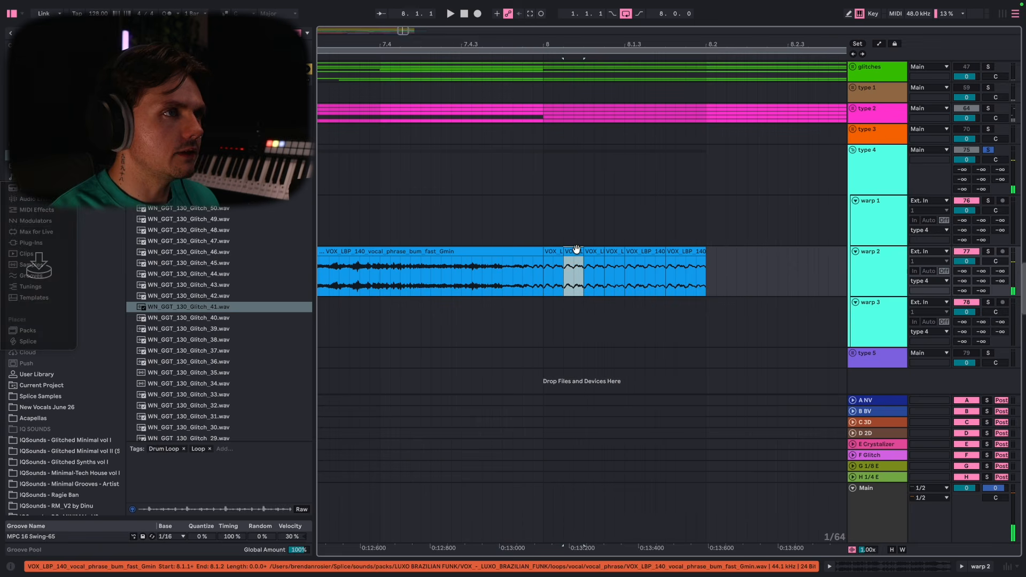
{"action": "left_click_drag", "start_coordinate": [575, 251], "coordinate": [584, 251]}
{"action": "key", "text": "space"}
{"action": "key", "text": "space"}
{"action": "key", "text": "super+d"}
{"action": "key", "text": "super+d"}
{"action": "key", "text": "super+d"}
Play the vocal stutter on the warp 2 track from within 7.4.4.
{"action": "left_click", "coordinate": [513, 270]}
{"action": "key", "text": "space"}
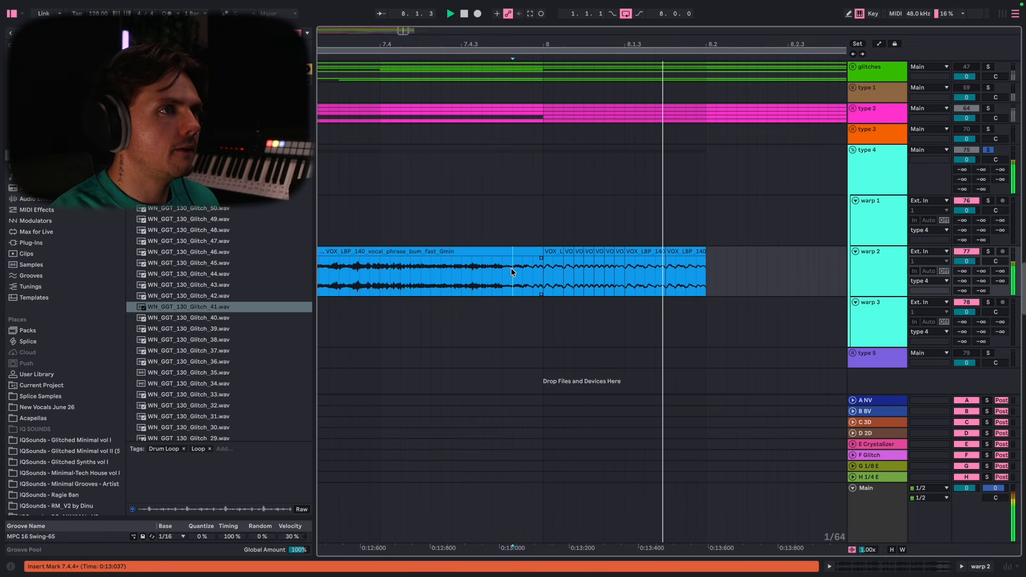
{"action": "key", "text": "space"}
{"action": "key", "text": "space"}
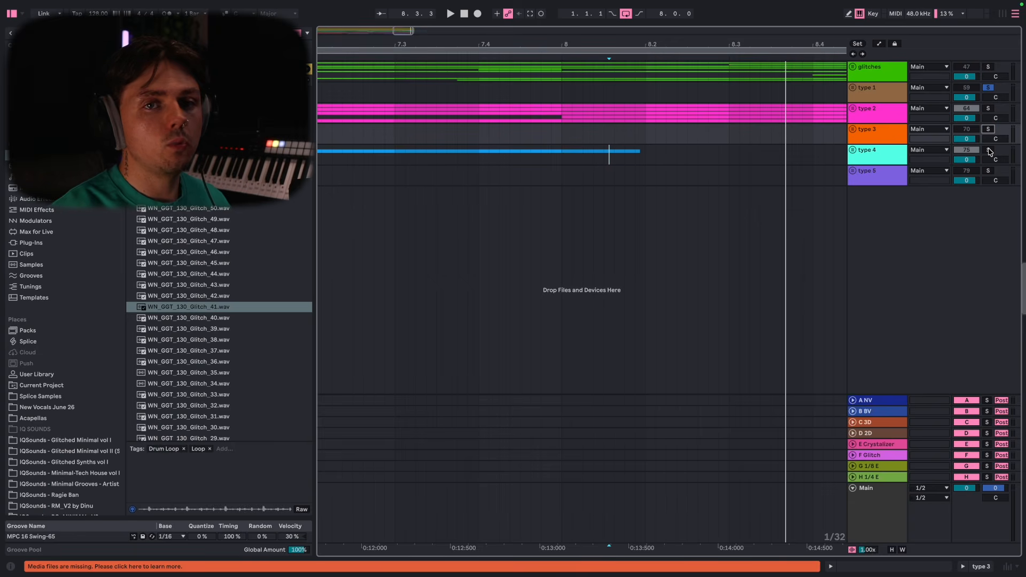
Solo the type 4 group alongside type 1 and unfold it to show its warp tracks.
{"action": "left_click", "coordinate": [988, 151]}
{"action": "left_click", "coordinate": [853, 150]}
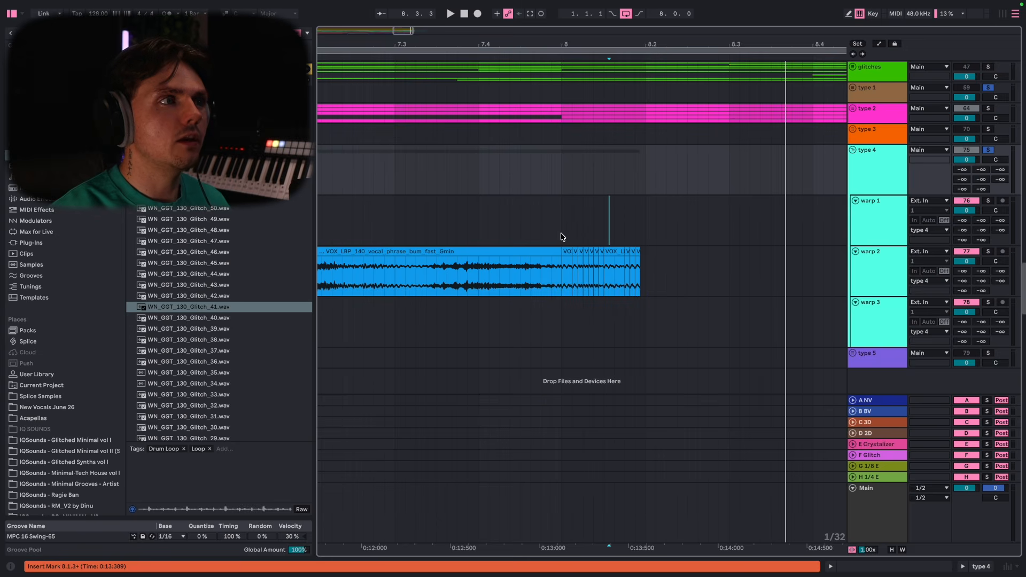
{"action": "scroll", "coordinate": [562, 237], "scroll_direction": "down", "scroll_amount": 5}
{"action": "scroll", "coordinate": [436, 221], "scroll_direction": "left", "scroll_amount": 5}
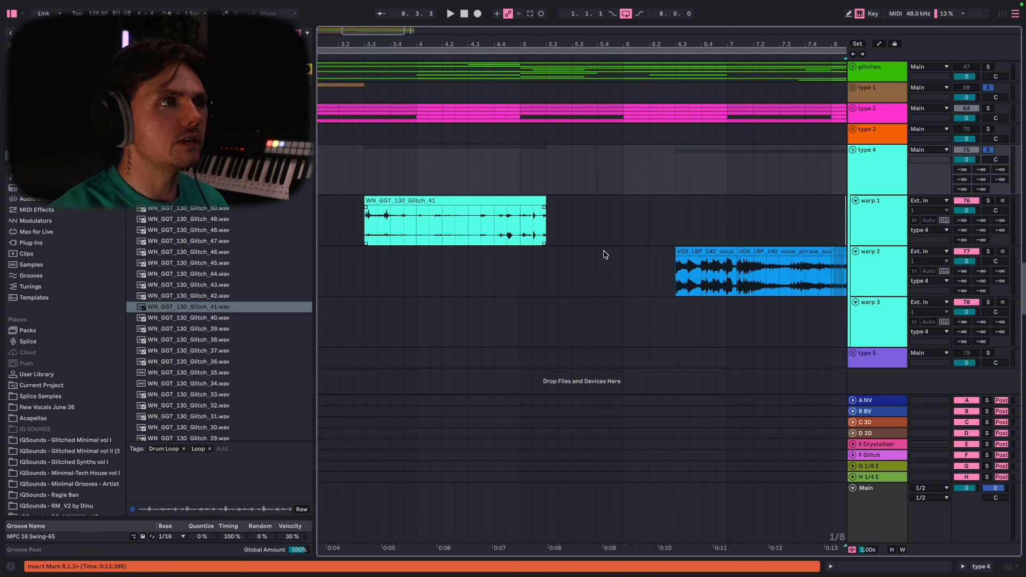
Delete the first vocal piece from 6.3.1 to 7.1.2 on the warp 2 track and play the arrangement from 2.4.1.
{"action": "left_click", "coordinate": [712, 256]}
{"action": "key", "text": "Delete"}
{"action": "scroll", "coordinate": [714, 250], "scroll_direction": "down", "scroll_amount": 6}
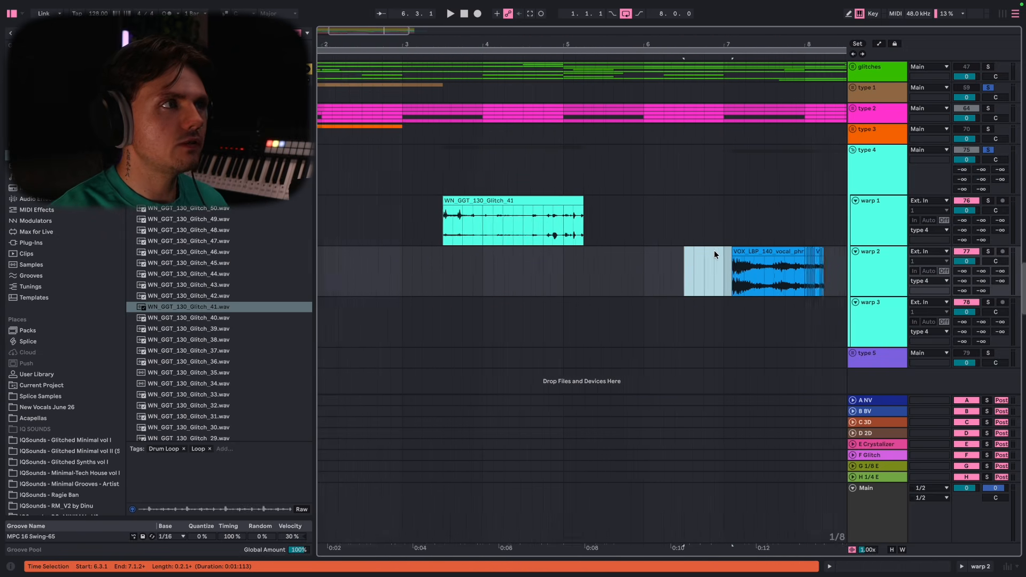
{"action": "left_click", "coordinate": [398, 238]}
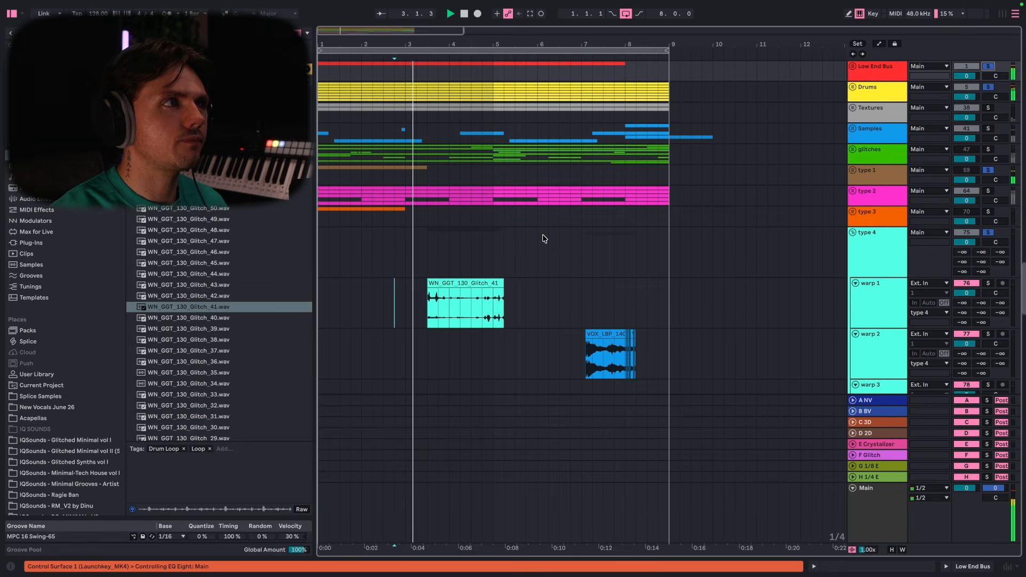
{"action": "scroll", "coordinate": [542, 237], "scroll_direction": "down", "scroll_amount": 1}
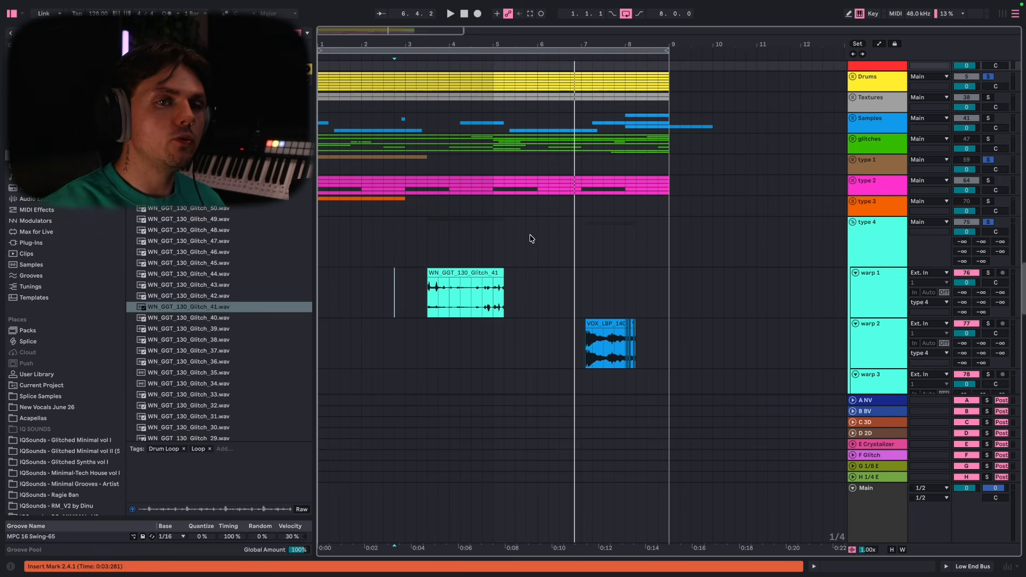
Unfold the type 5 group and set its Resampling track's audio input to Resampling.
{"action": "scroll", "coordinate": [566, 235], "scroll_direction": "down", "scroll_amount": 3}
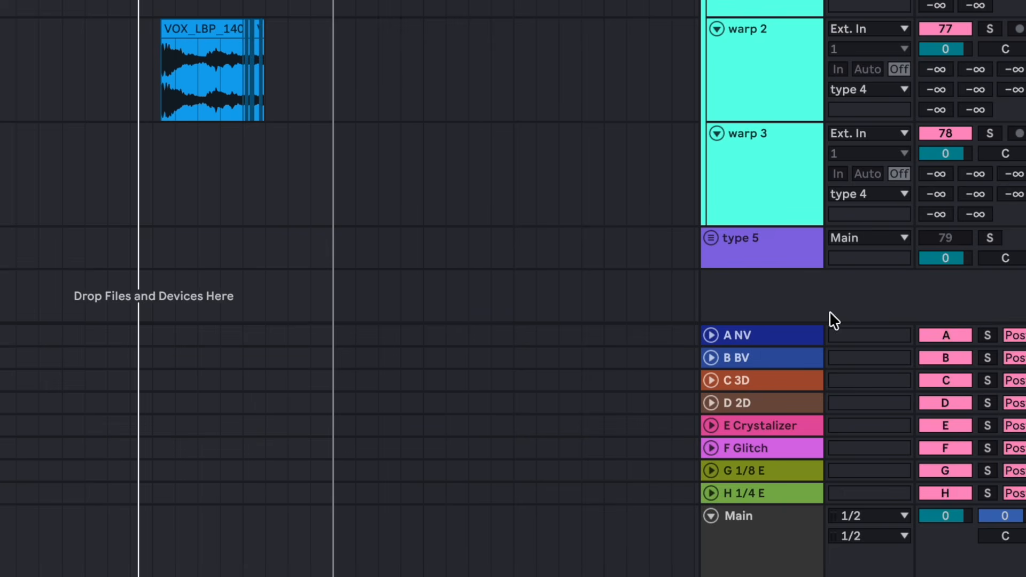
{"action": "left_click", "coordinate": [711, 238]}
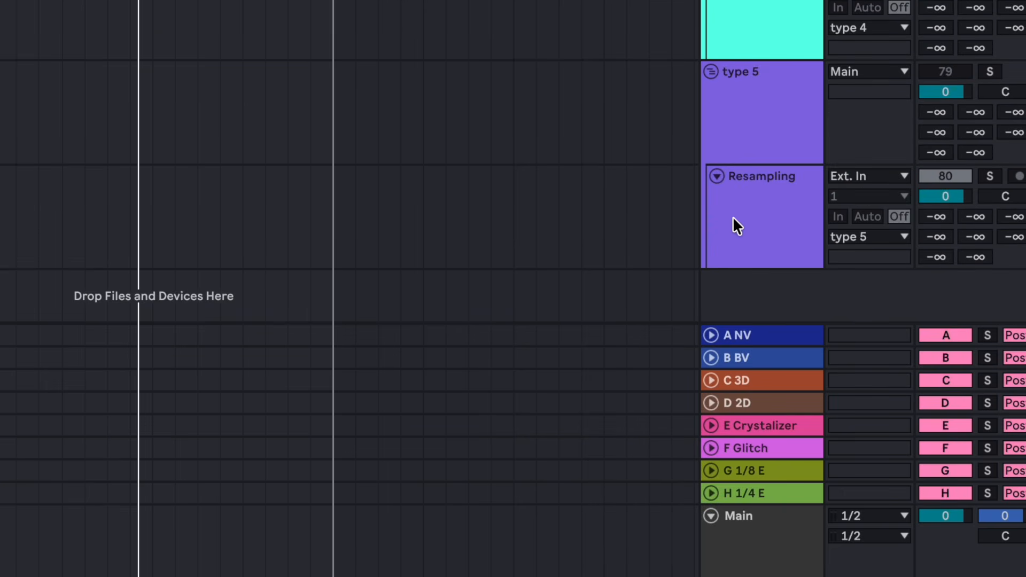
{"action": "left_click", "coordinate": [733, 218]}
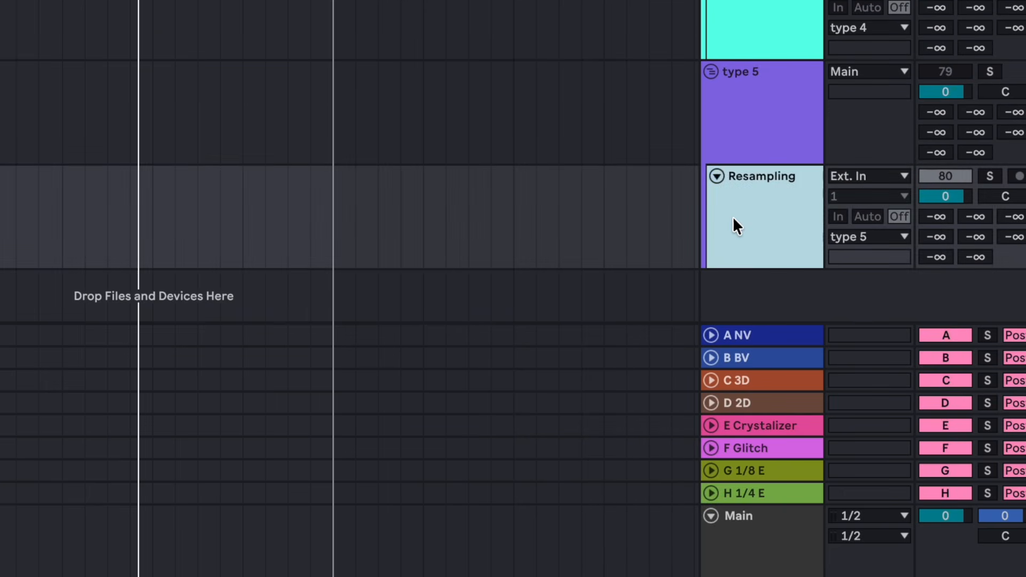
{"action": "left_click", "coordinate": [868, 178]}
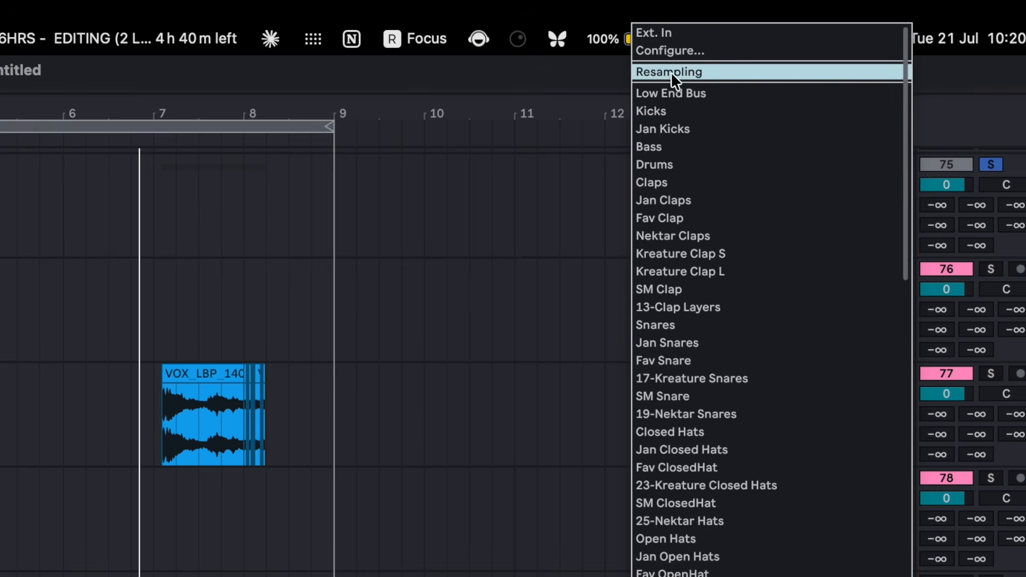
{"action": "left_click", "coordinate": [671, 71]}
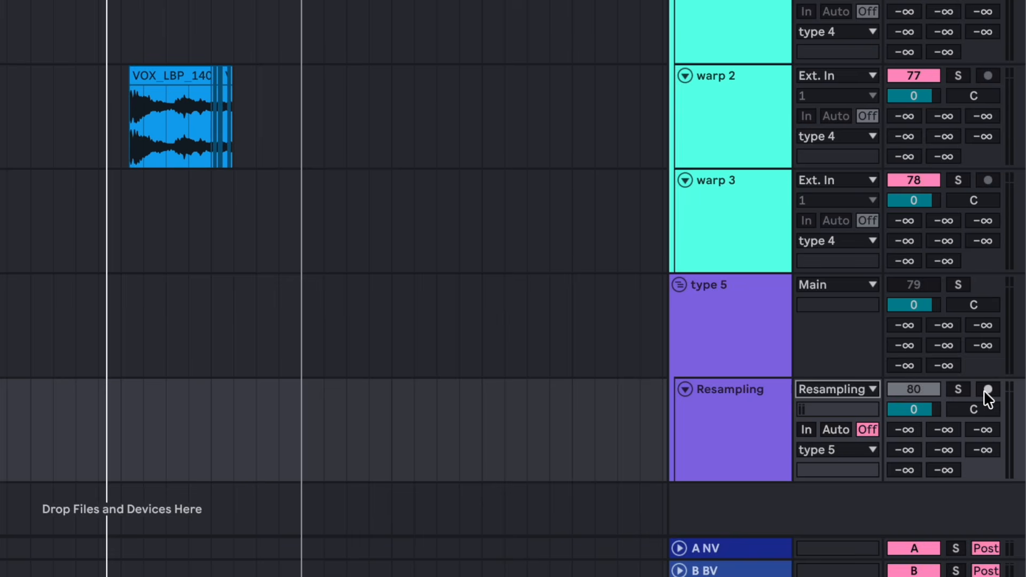
Solo the type 1 group and briefly unfold it to show its Seq8, Sting and Arp tracks.
{"action": "scroll", "coordinate": [959, 80], "scroll_direction": "up", "scroll_amount": 5}
{"action": "left_click", "coordinate": [958, 75]}
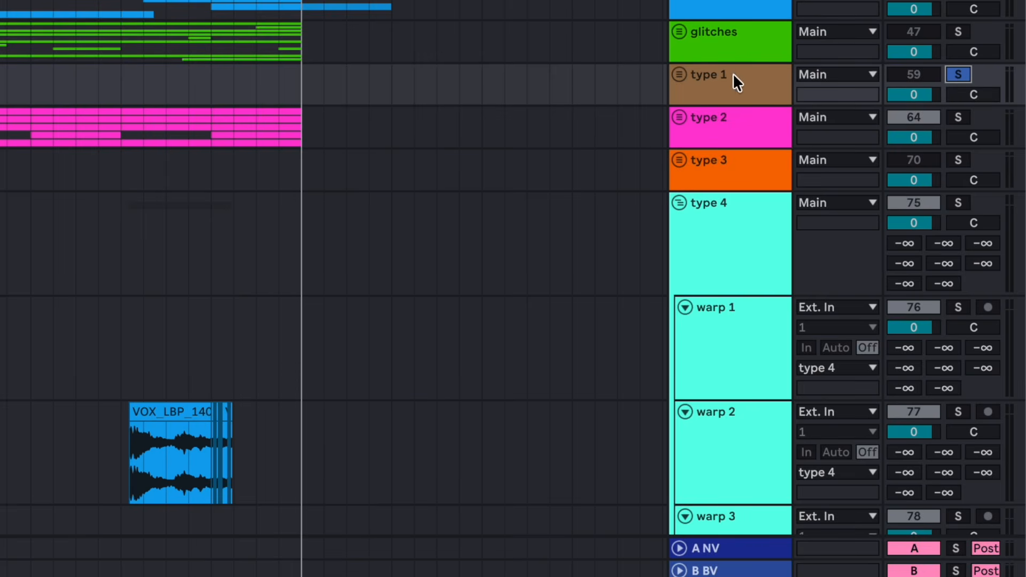
{"action": "left_click", "coordinate": [686, 71]}
{"action": "scroll", "coordinate": [684, 75], "scroll_direction": "down", "scroll_amount": 2}
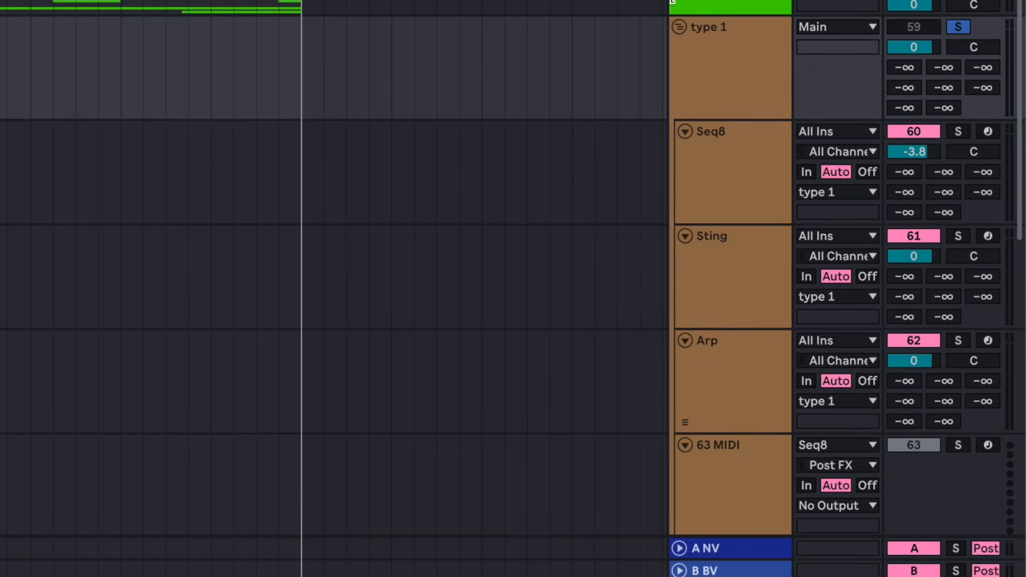
{"action": "left_click", "coordinate": [678, 28]}
{"action": "scroll", "coordinate": [678, 29], "scroll_direction": "down", "scroll_amount": 5}
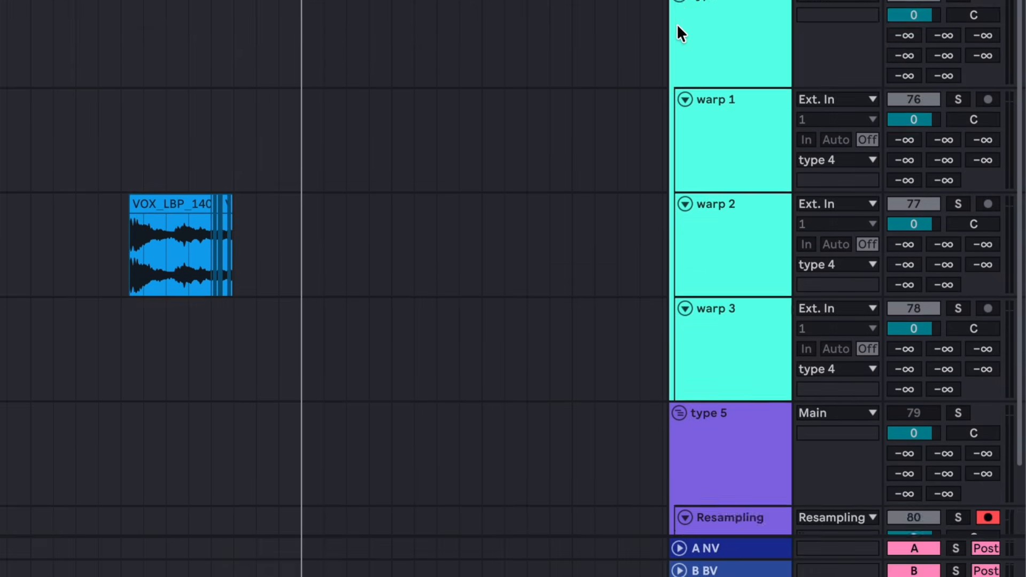
{"action": "scroll", "coordinate": [759, 162], "scroll_direction": "up", "scroll_amount": 5}
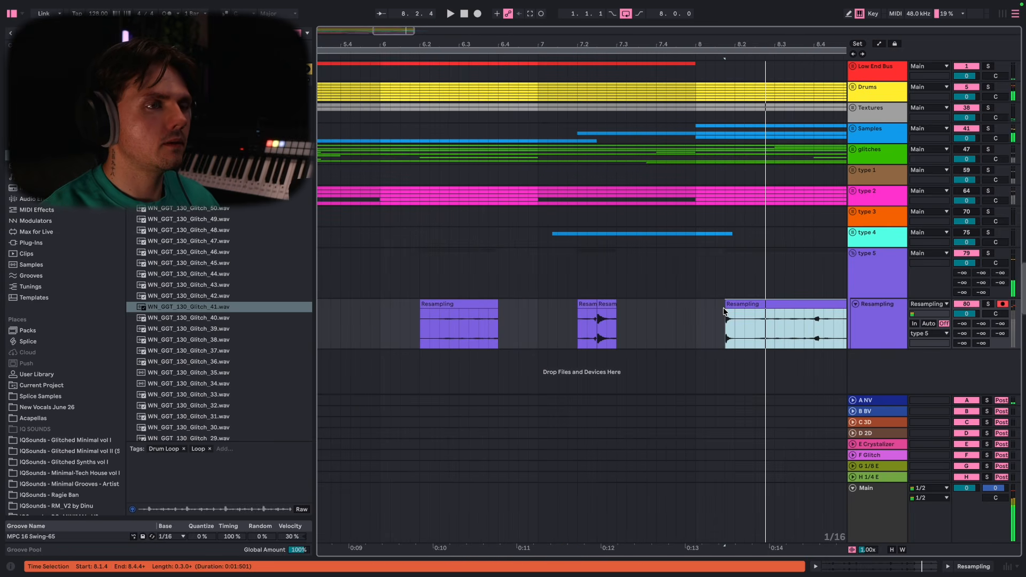
Move the last resampled clip one sixteenth earlier to 8.1.3 and play from just before bar 8.
{"action": "scroll", "coordinate": [719, 308], "scroll_direction": "right", "scroll_amount": 3}
{"action": "left_click_drag", "start_coordinate": [581, 312], "coordinate": [572, 311]}
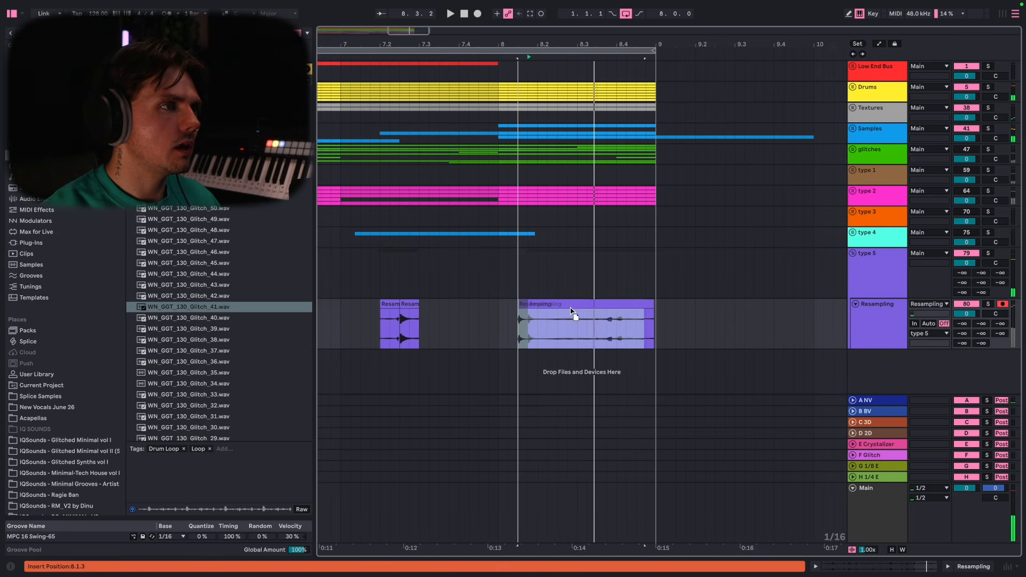
{"action": "left_click", "coordinate": [488, 324]}
{"action": "key", "text": "space"}
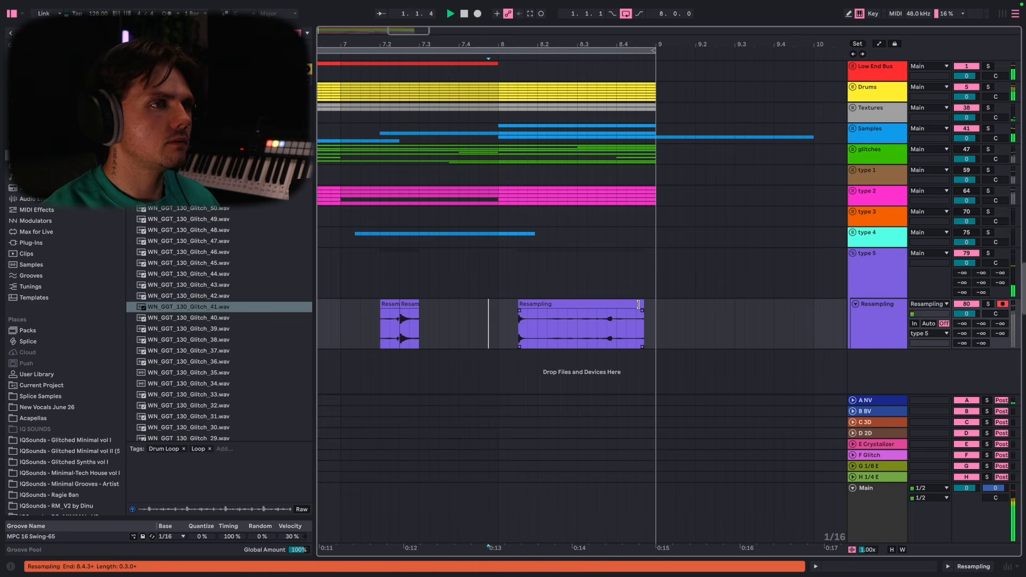
Copy the resampled clip at 5.1.1, paste it at bar 10 on the same track and extend it to bar 13.
{"action": "scroll", "coordinate": [568, 322], "scroll_direction": "down", "scroll_amount": 8}
{"action": "left_click", "coordinate": [450, 326]}
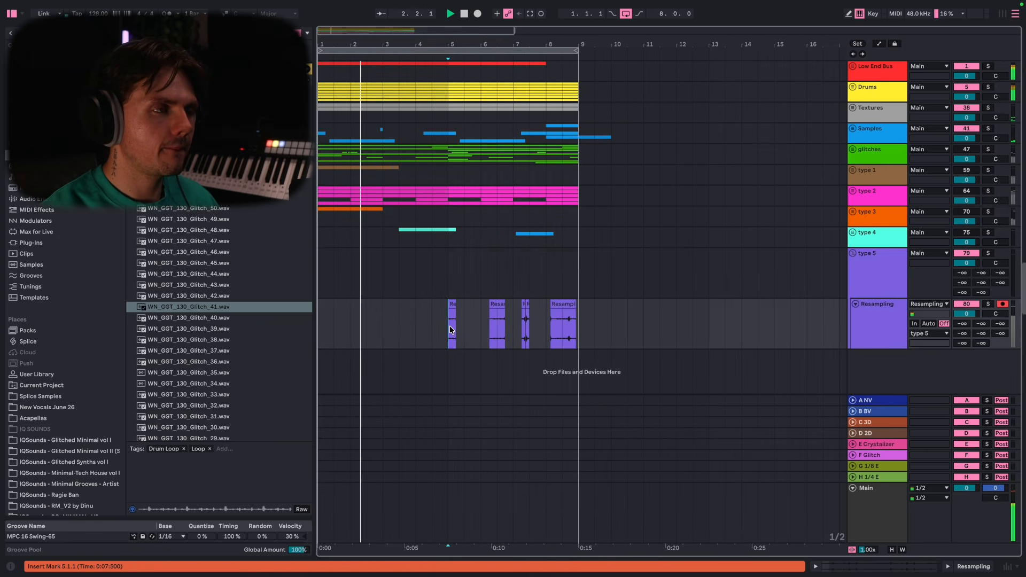
{"action": "left_click", "coordinate": [451, 302]}
{"action": "key", "text": "super+c"}
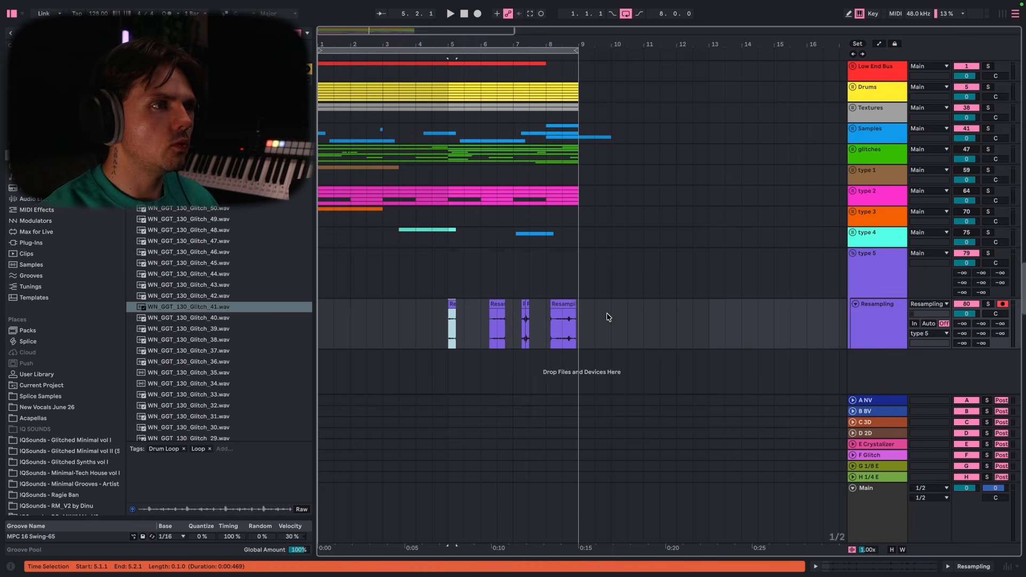
{"action": "left_click", "coordinate": [612, 316]}
{"action": "key", "text": "super+v"}
{"action": "left_click_drag", "start_coordinate": [618, 303], "coordinate": [709, 303]}
Add a MIDI track for the resampled audio below type 5 and select the G#1 notes in its clip.
{"action": "left_click", "coordinate": [878, 306]}
{"action": "left_click", "coordinate": [876, 257]}
{"action": "right_click", "coordinate": [880, 364]}
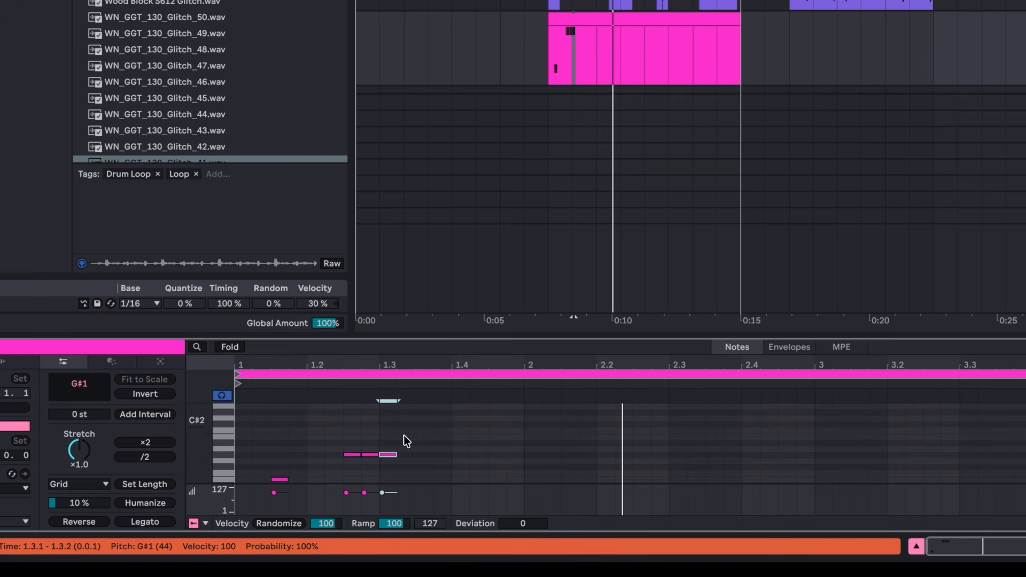
{"action": "left_click", "coordinate": [353, 456]}
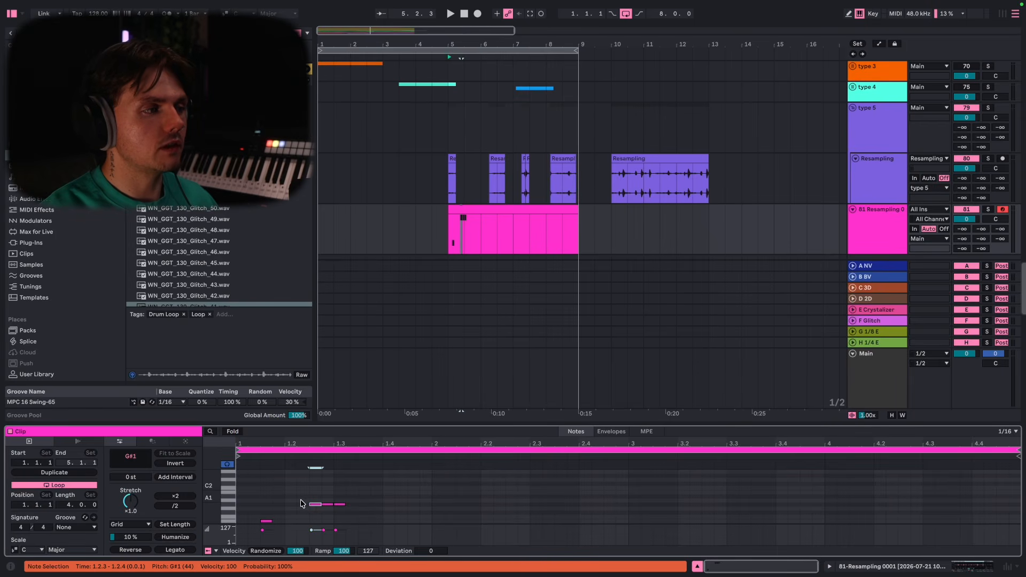
{"action": "left_click_drag", "start_coordinate": [302, 504], "coordinate": [512, 523]}
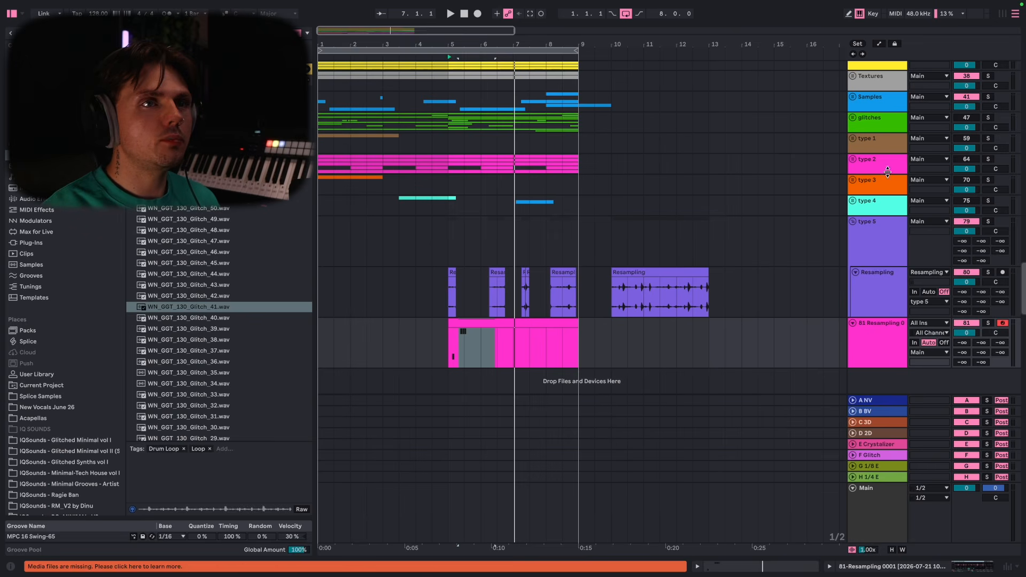
Fold the type 5 group, solo the glitches group and play it from 5.1.1.
{"action": "left_click", "coordinate": [852, 221]}
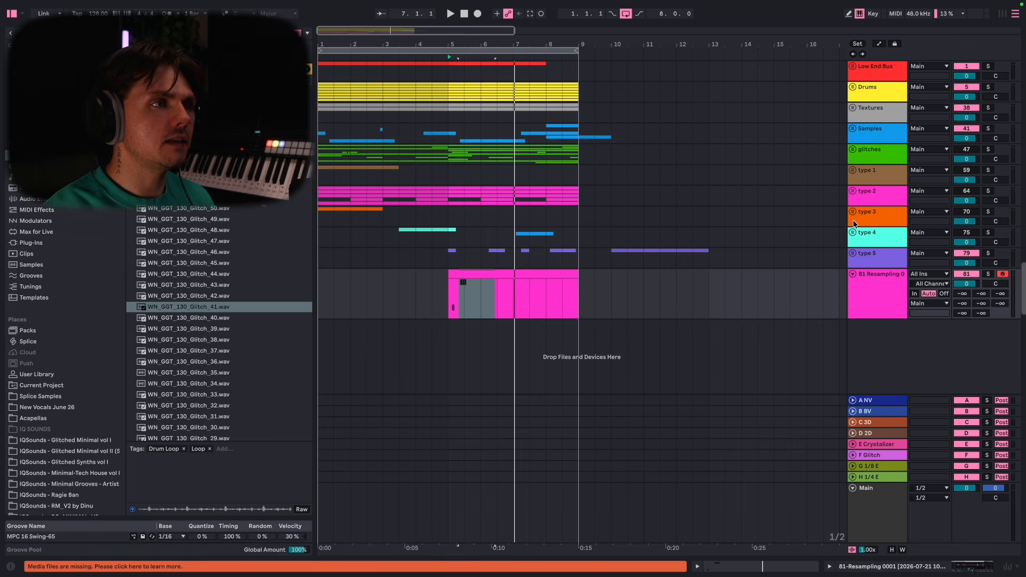
{"action": "left_click", "coordinate": [987, 150]}
{"action": "left_click", "coordinate": [452, 157]}
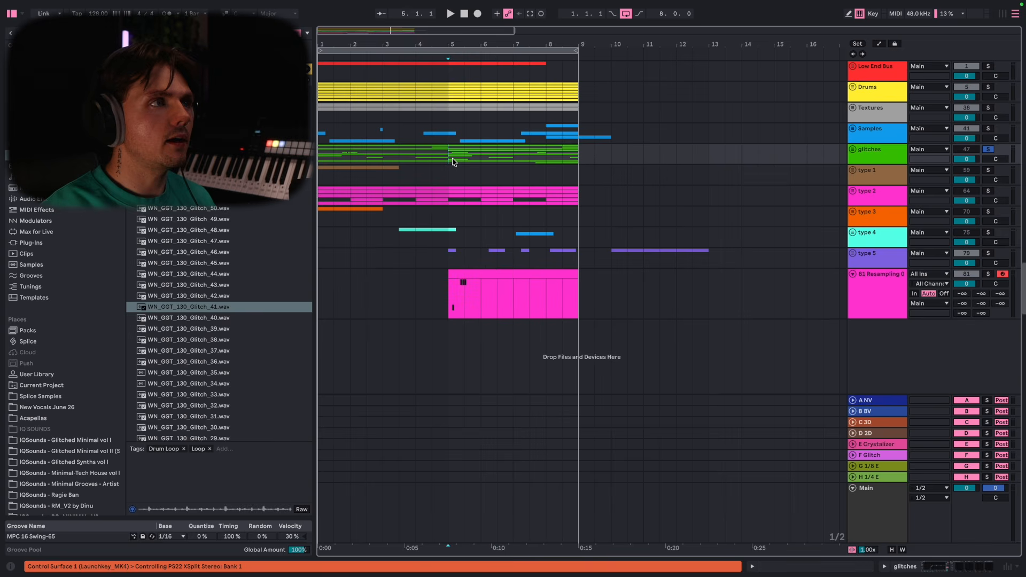
{"action": "key", "text": "space"}
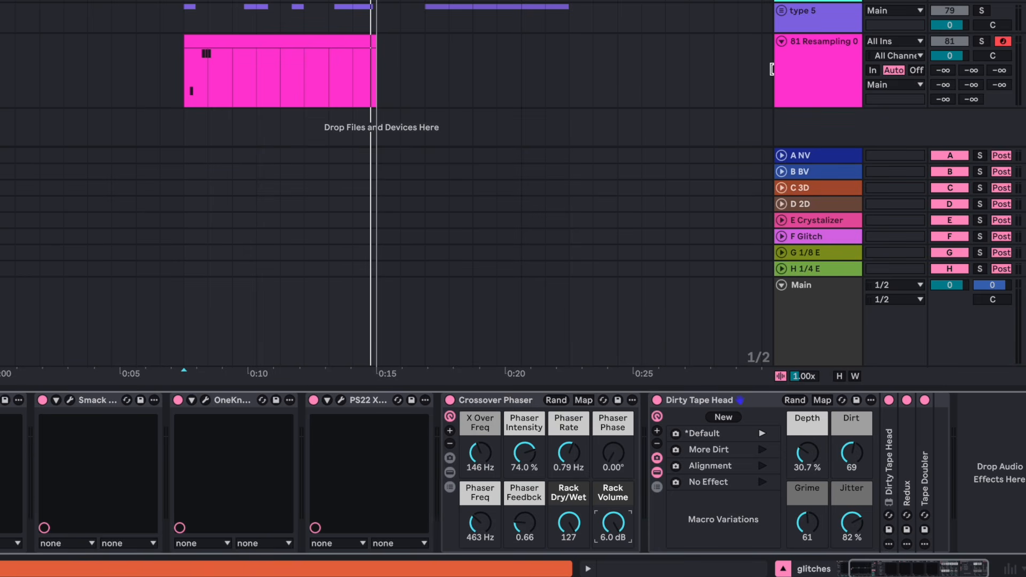
Resample the glitches group while varying Dirty Tape Head to depth 40.9%, dirt 111, grime 64 and jitter 51%, plus the Crossover Phaser's feedback.
{"action": "left_click_drag", "start_coordinate": [641, 75], "coordinate": [62, 41]}
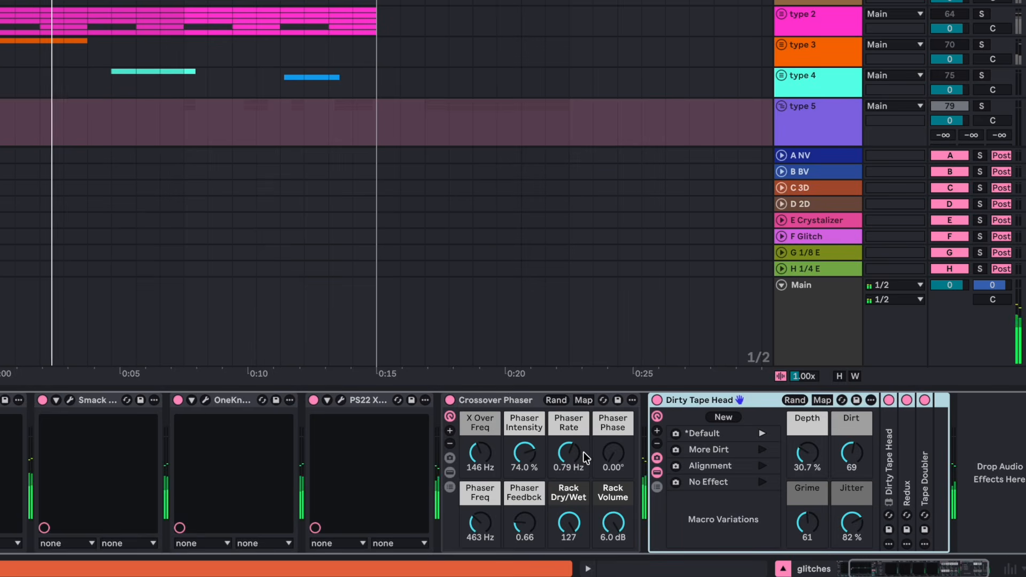
{"action": "mouse_move", "coordinate": [807, 453]}
{"action": "left_mouse_down"}
{"action": "mouse_move", "coordinate": [807, 399]}
{"action": "mouse_move", "coordinate": [807, 441]}
{"action": "left_mouse_up"}
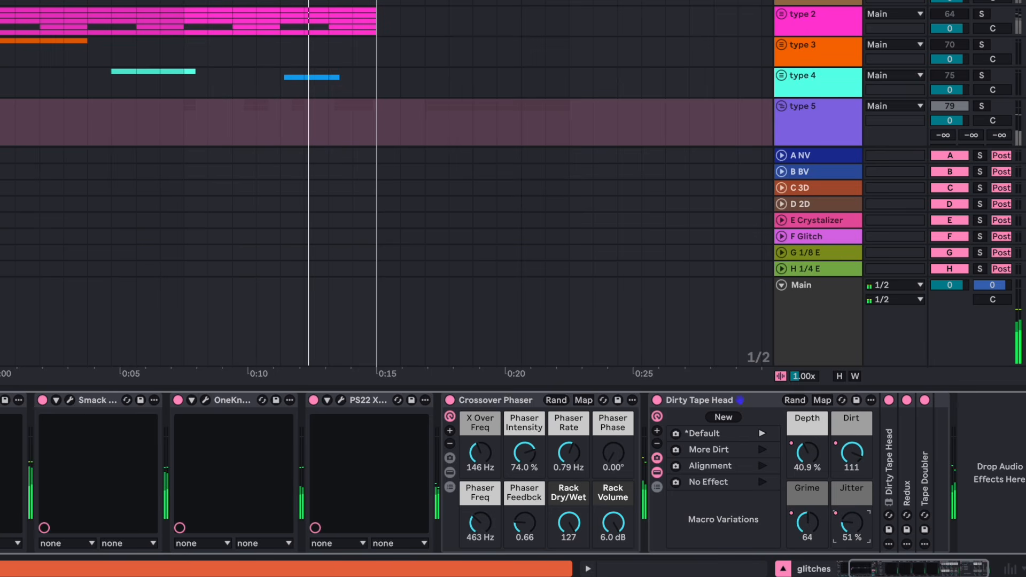
{"action": "left_click_drag", "start_coordinate": [525, 523], "coordinate": [525, 453]}
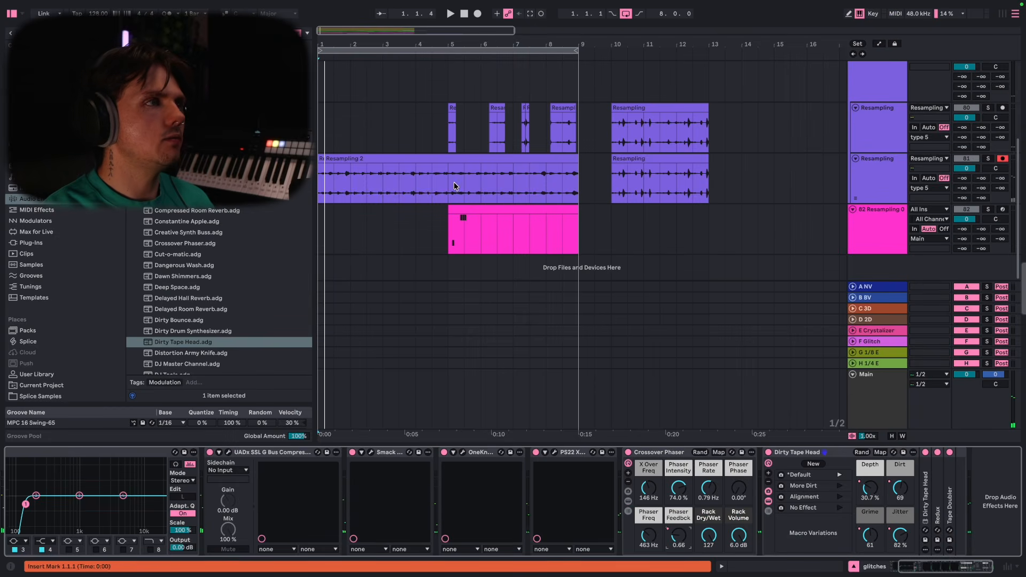
Solo the lower Resampling track, audition the new recording from 8.1.1 and split its clip there.
{"action": "left_click", "coordinate": [453, 182]}
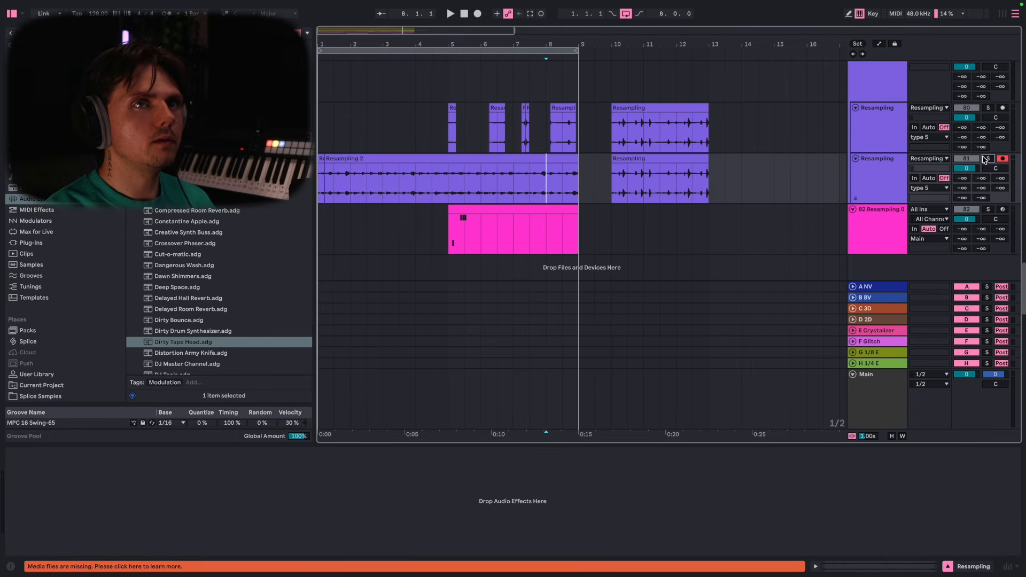
{"action": "key", "text": "space"}
{"action": "key", "text": "space"}
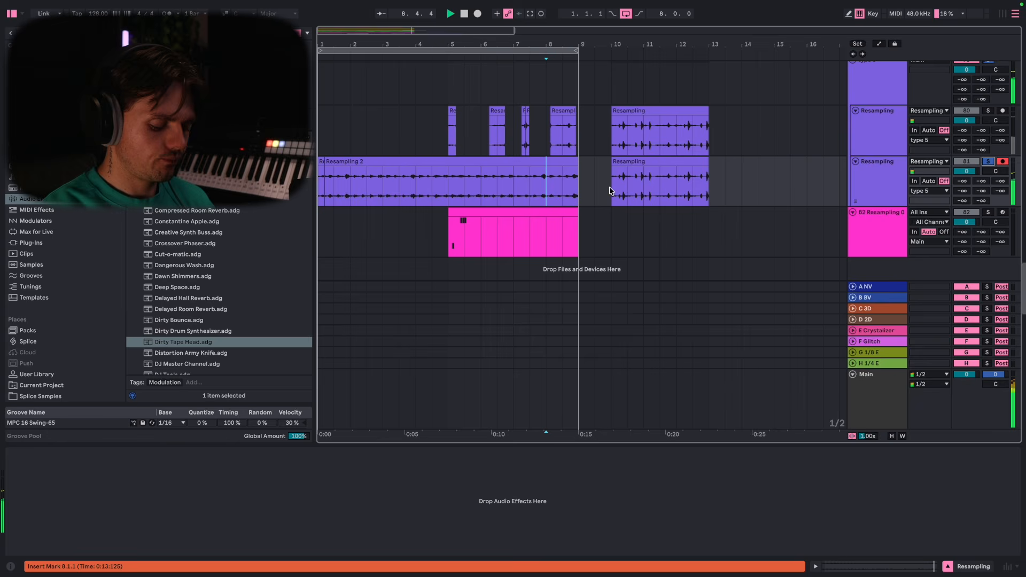
{"action": "key", "text": "ctrl+e"}
Delete the recorded clips before 8.1.1 on the lower Resampling track, keeping the section from bar 8.
{"action": "left_click", "coordinate": [525, 165]}
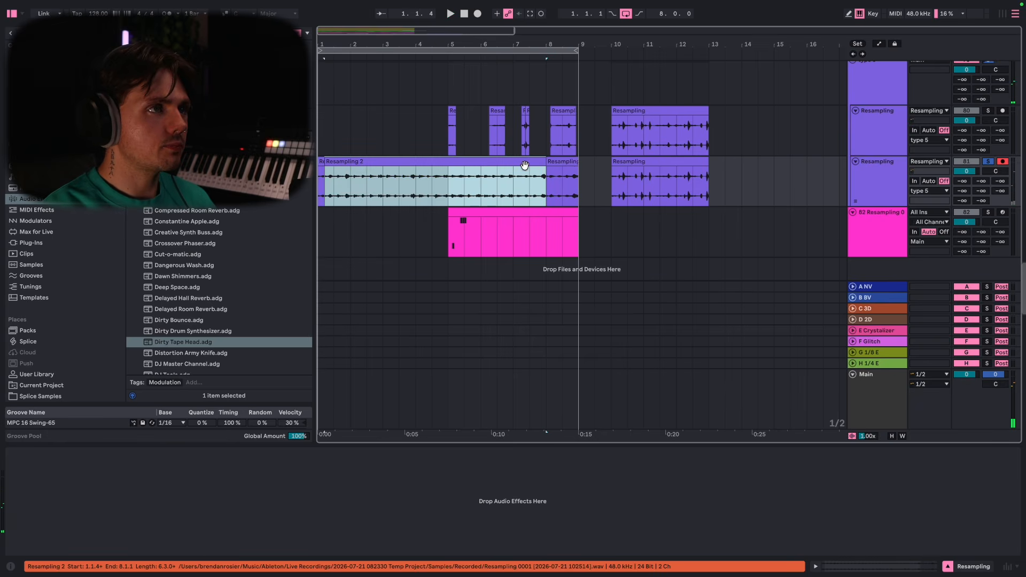
{"action": "key", "text": "Delete"}
{"action": "left_click_drag", "start_coordinate": [373, 171], "coordinate": [312, 174]}
{"action": "key", "text": "Delete"}
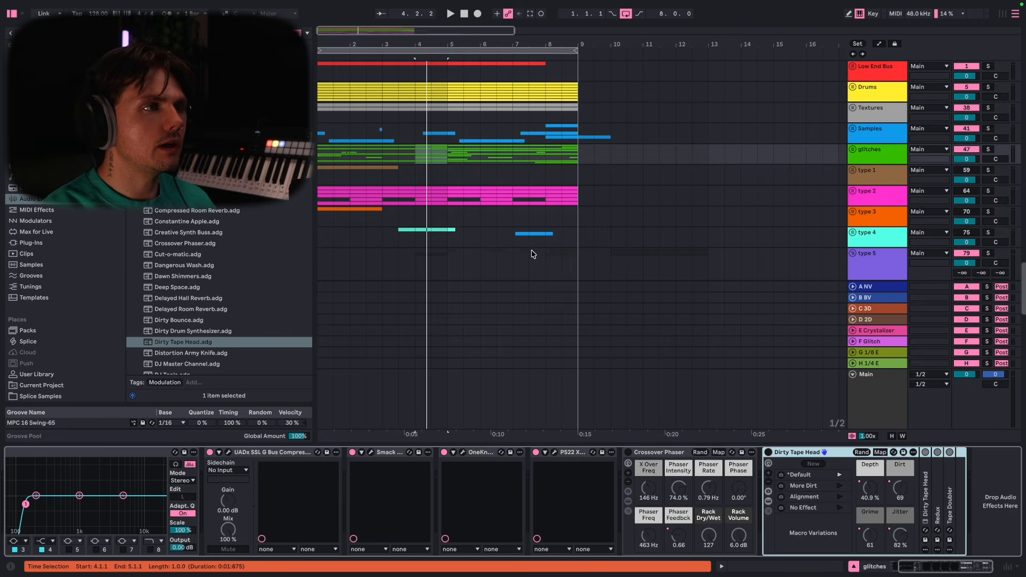
Play the arrangement from 3.3.1 to hear the resampled glitch clips at bars 4 and 8 in context.
{"action": "scroll", "coordinate": [368, 152], "scroll_direction": "down", "scroll_amount": 10}
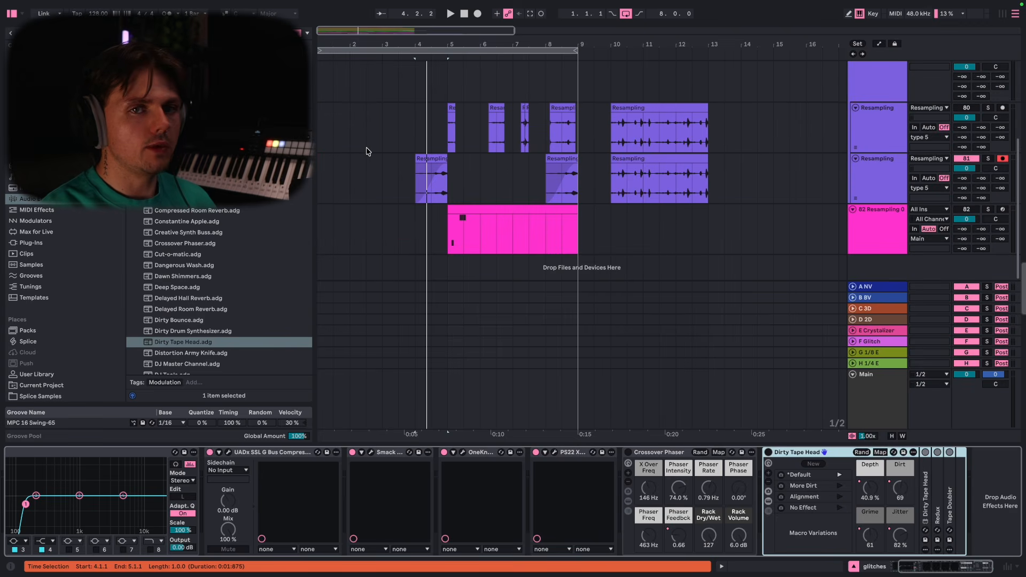
{"action": "left_click", "coordinate": [394, 172]}
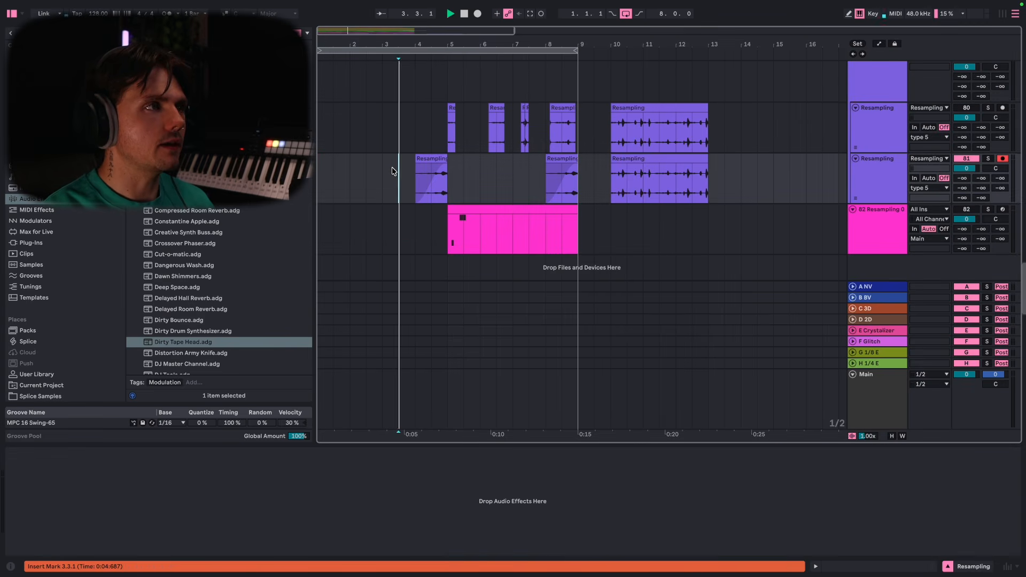